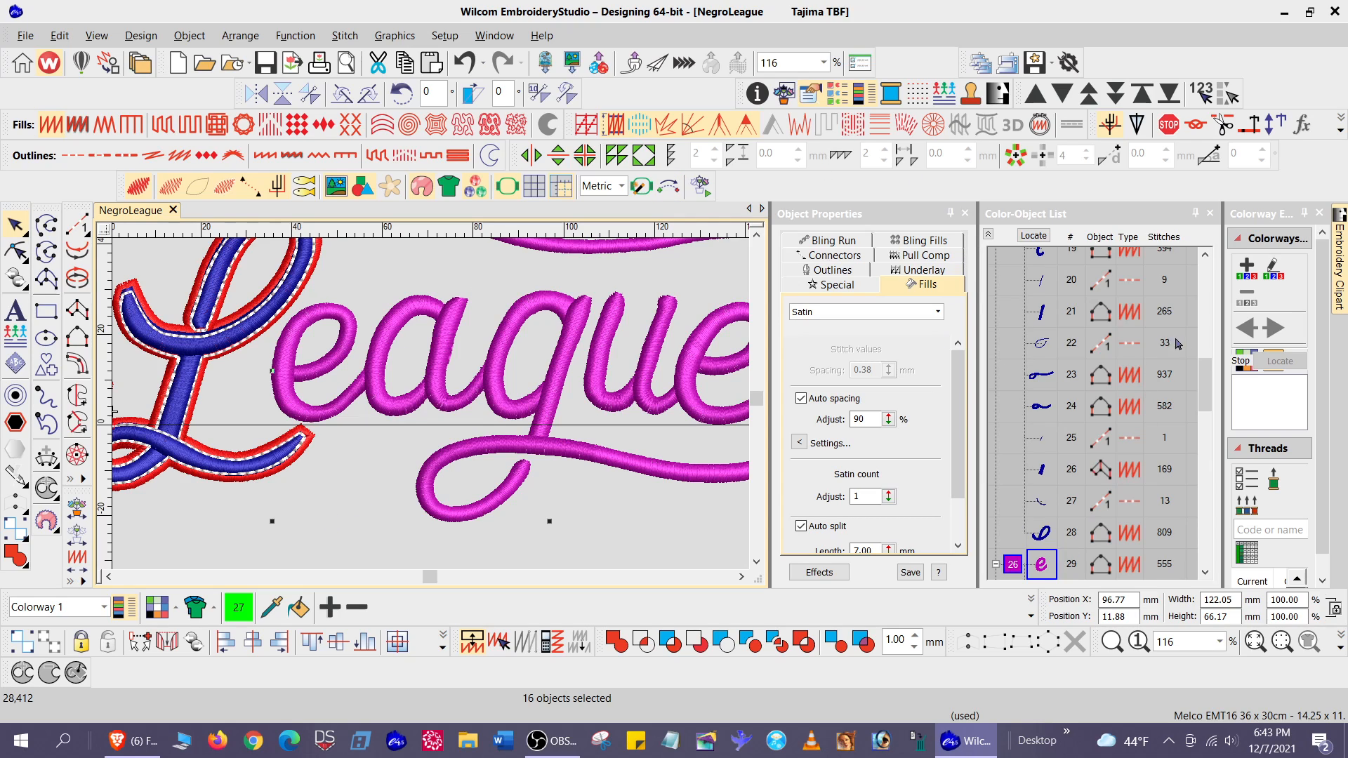
Replace the current selection with the magenta pieces forming the e, a and bowl of the q in League
drag(1209, 374, 1208, 394)
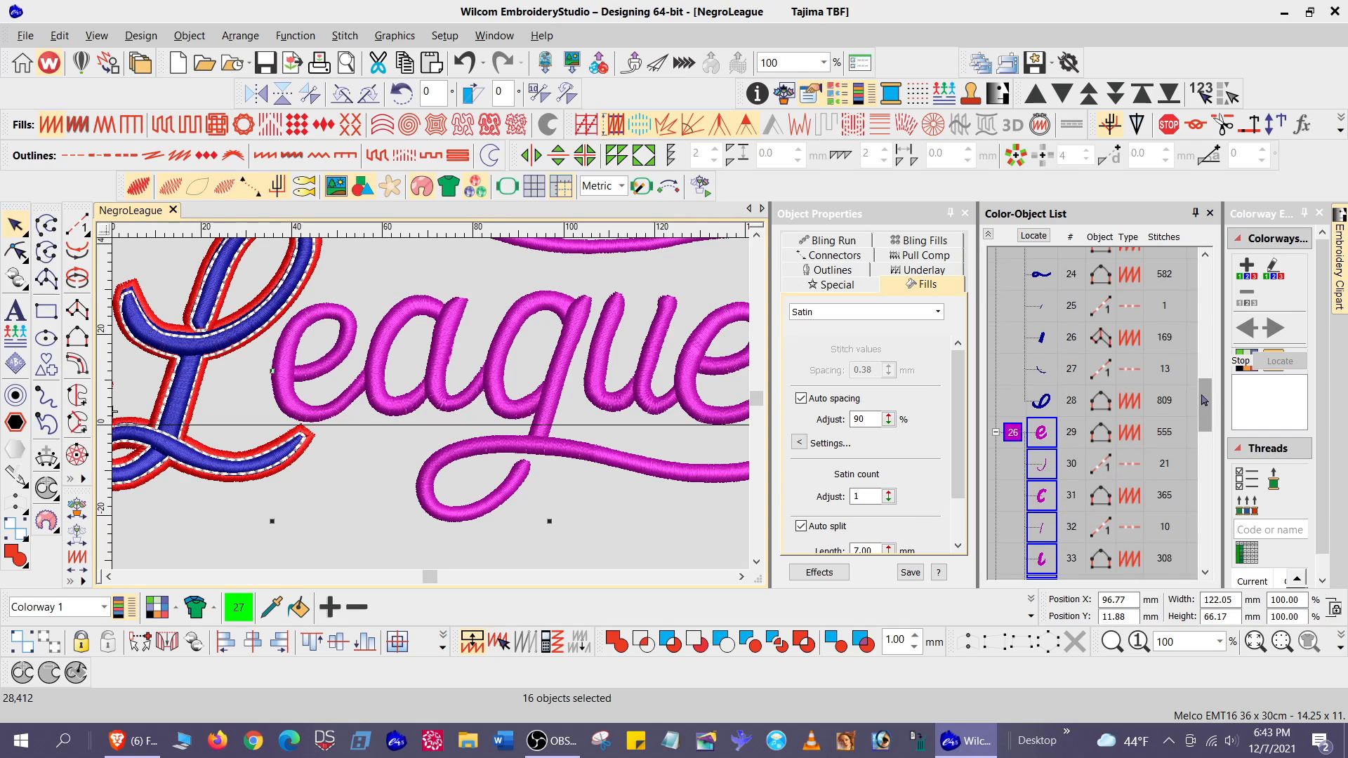
mouse_move(1203, 400)
mouse_down()
mouse_move(1227, 448)
mouse_move(1222, 408)
mouse_up()
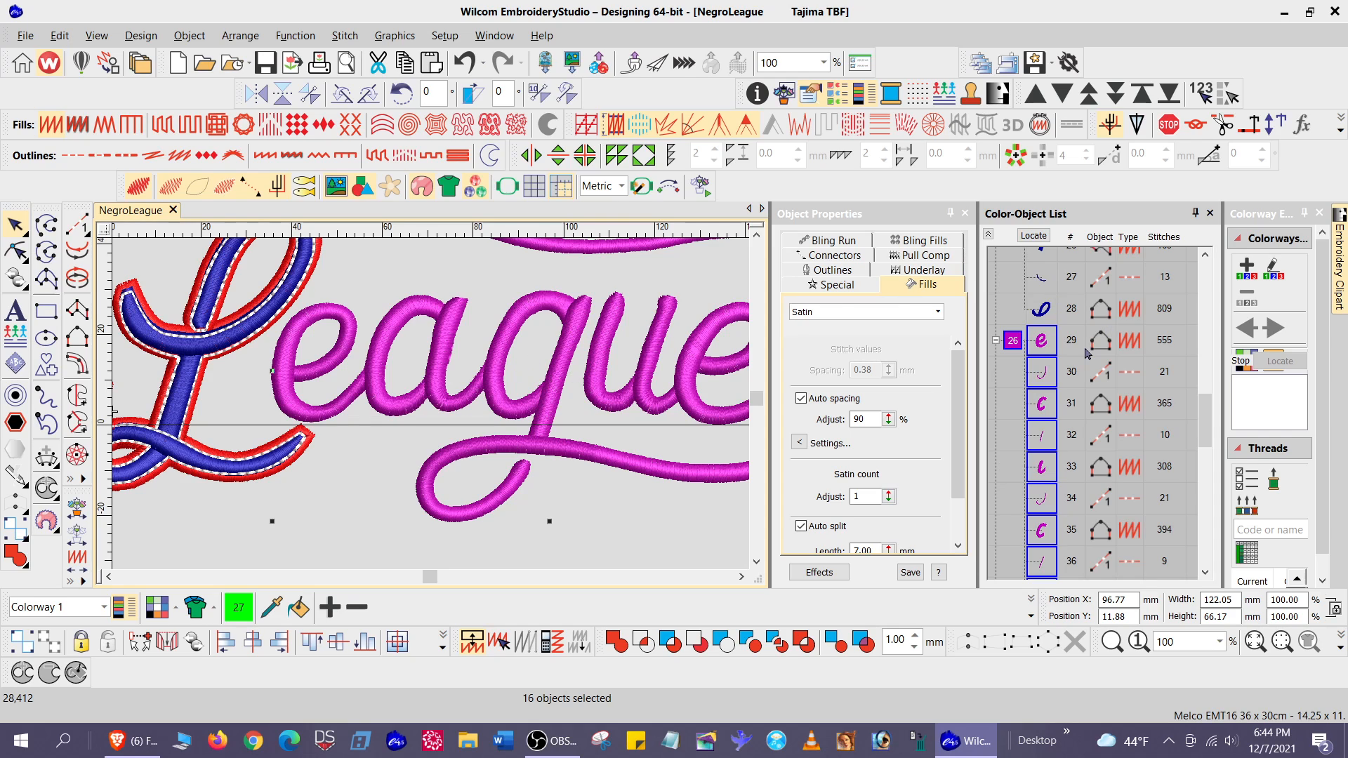
click(348, 544)
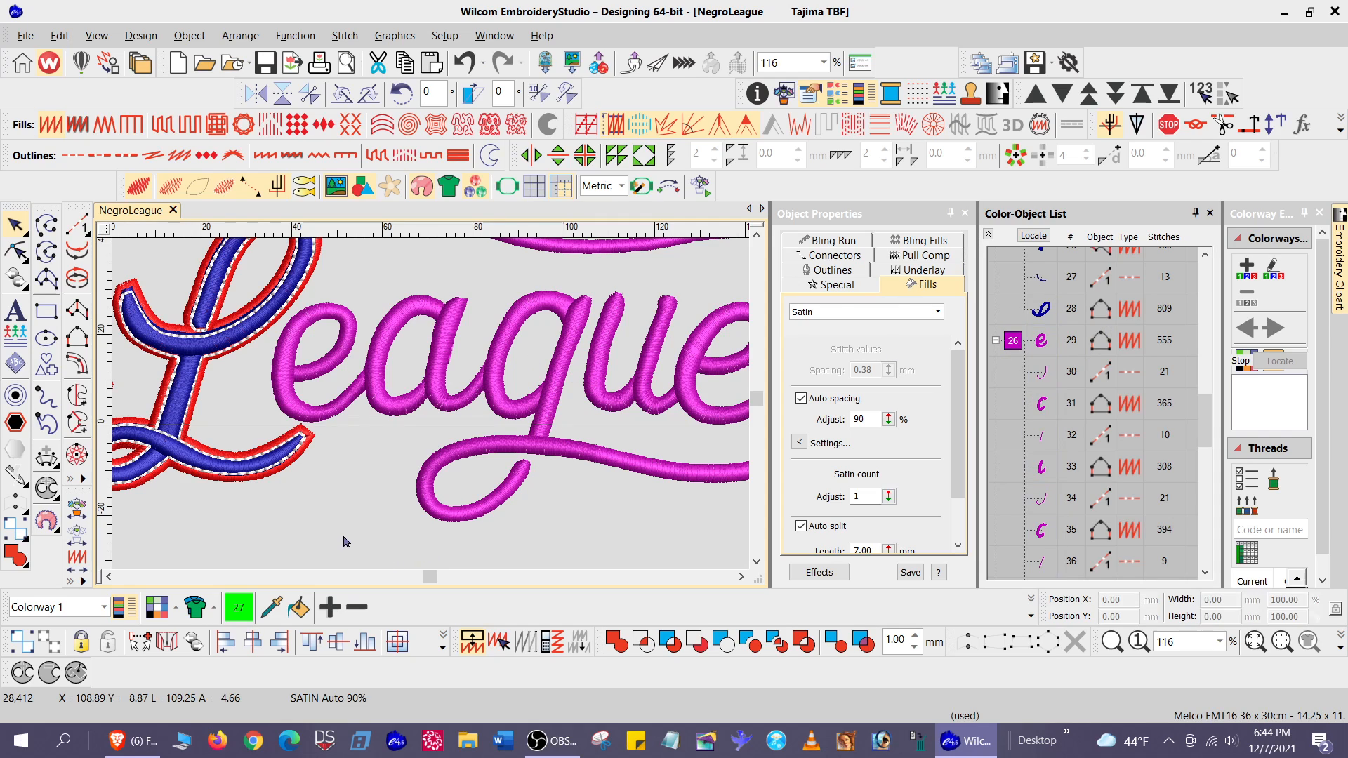
click(331, 360)
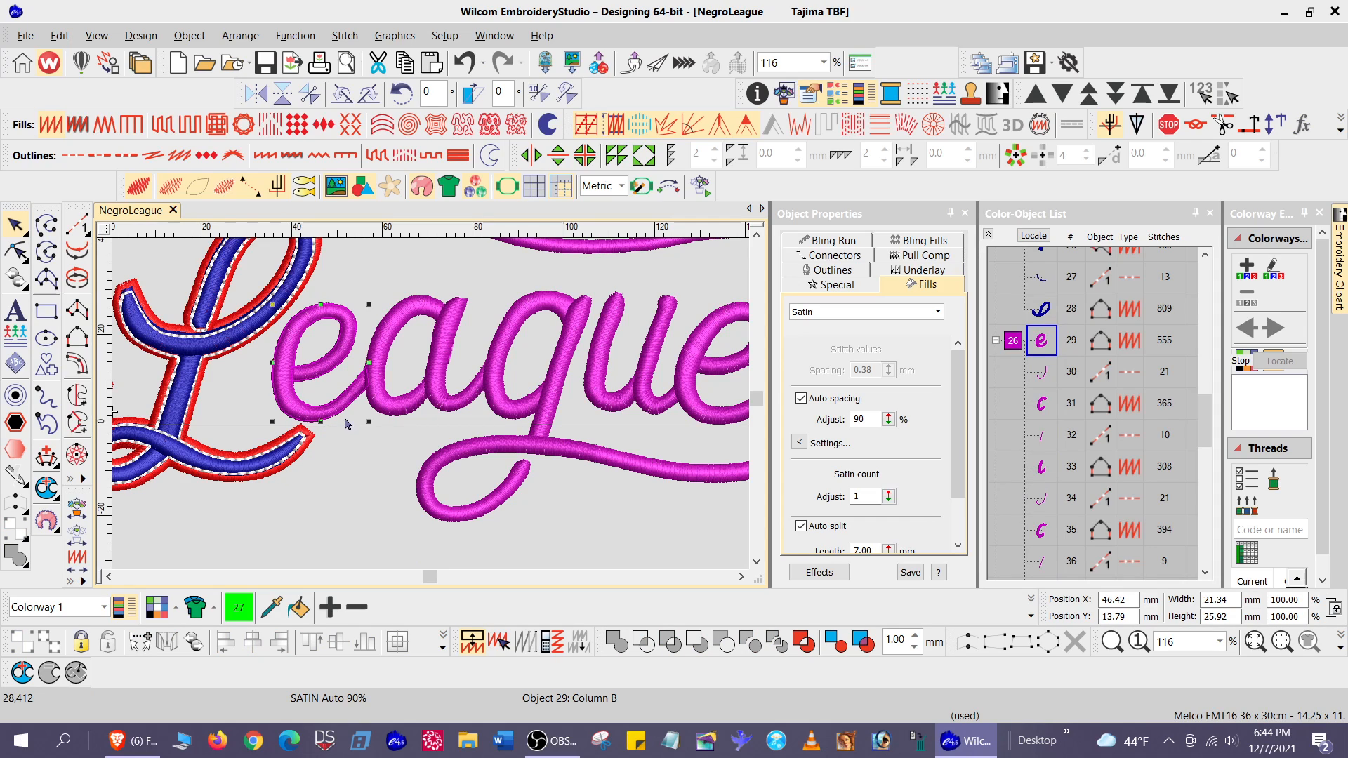
ctrl+click(432, 305)
ctrl+click(458, 311)
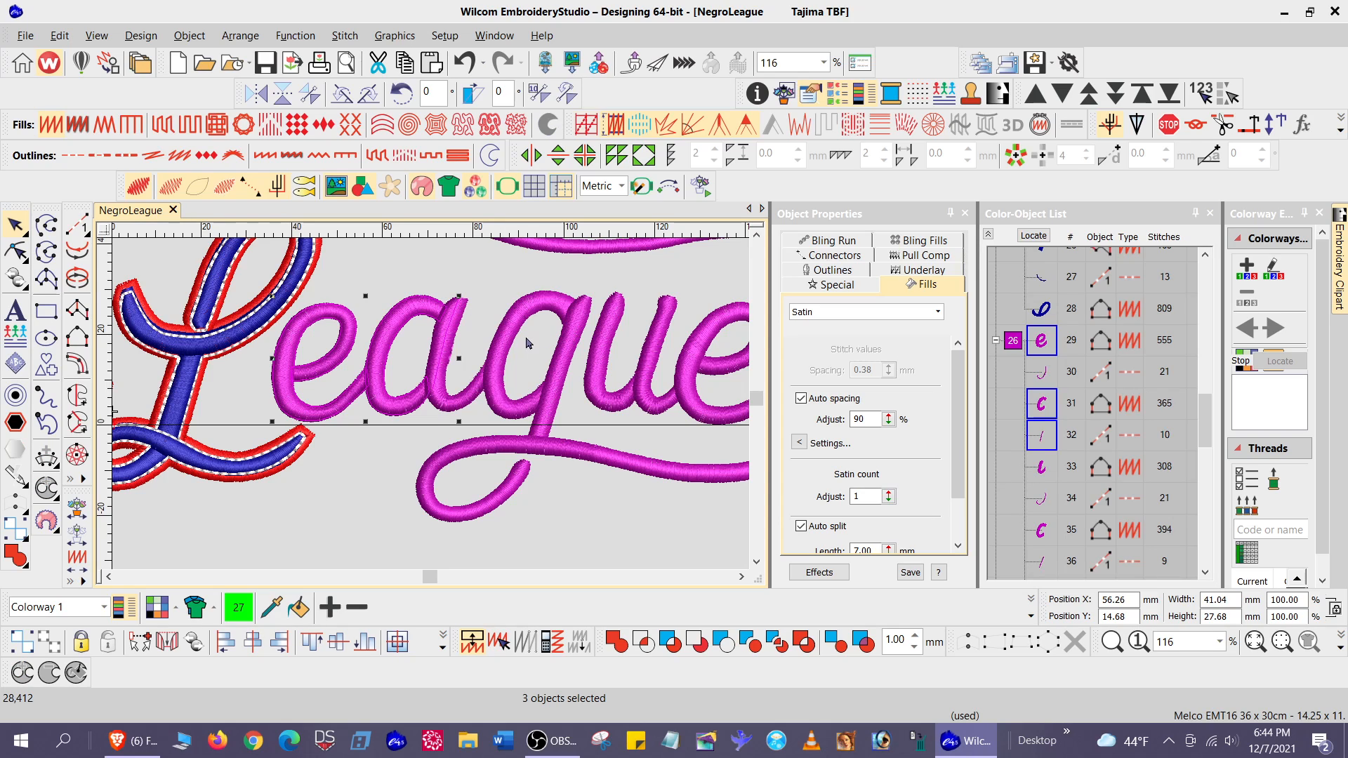
ctrl+click(474, 395)
ctrl+click(587, 319)
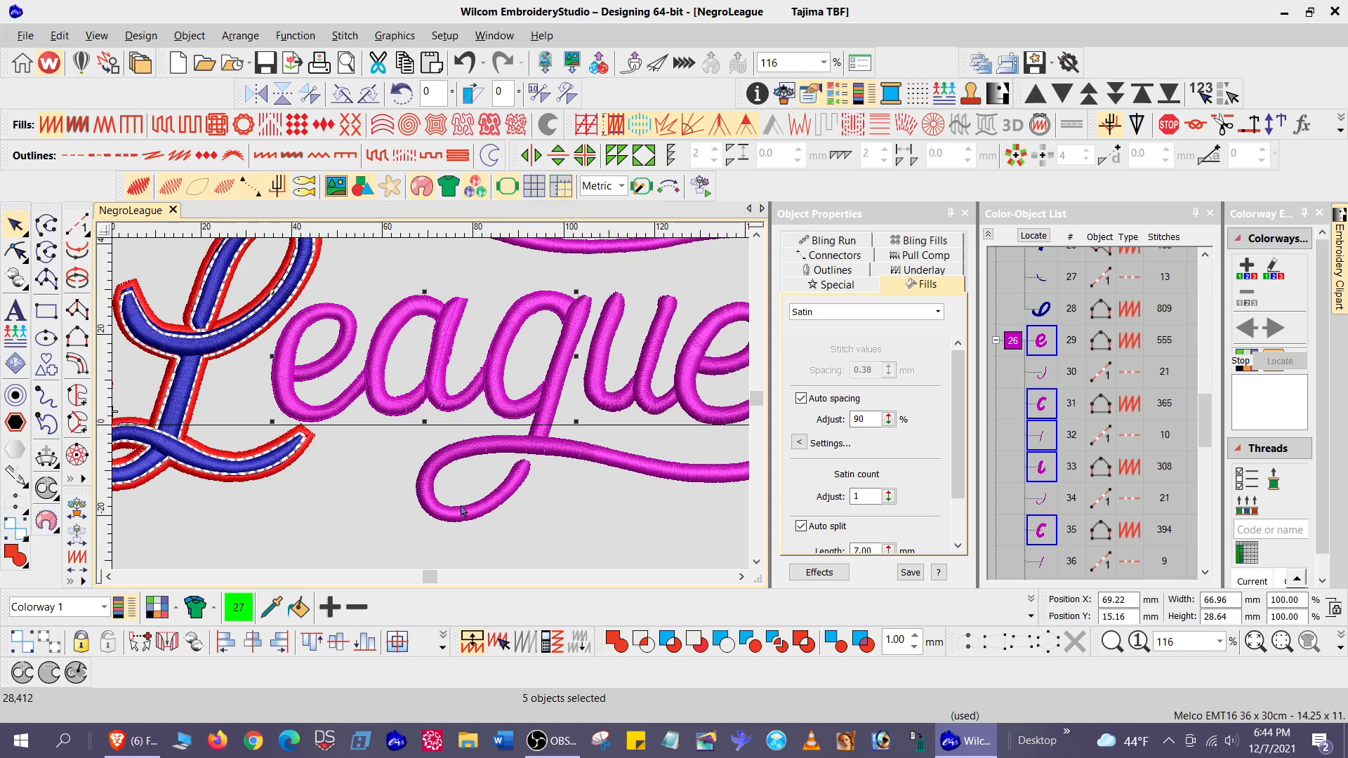
ctrl+click(428, 496)
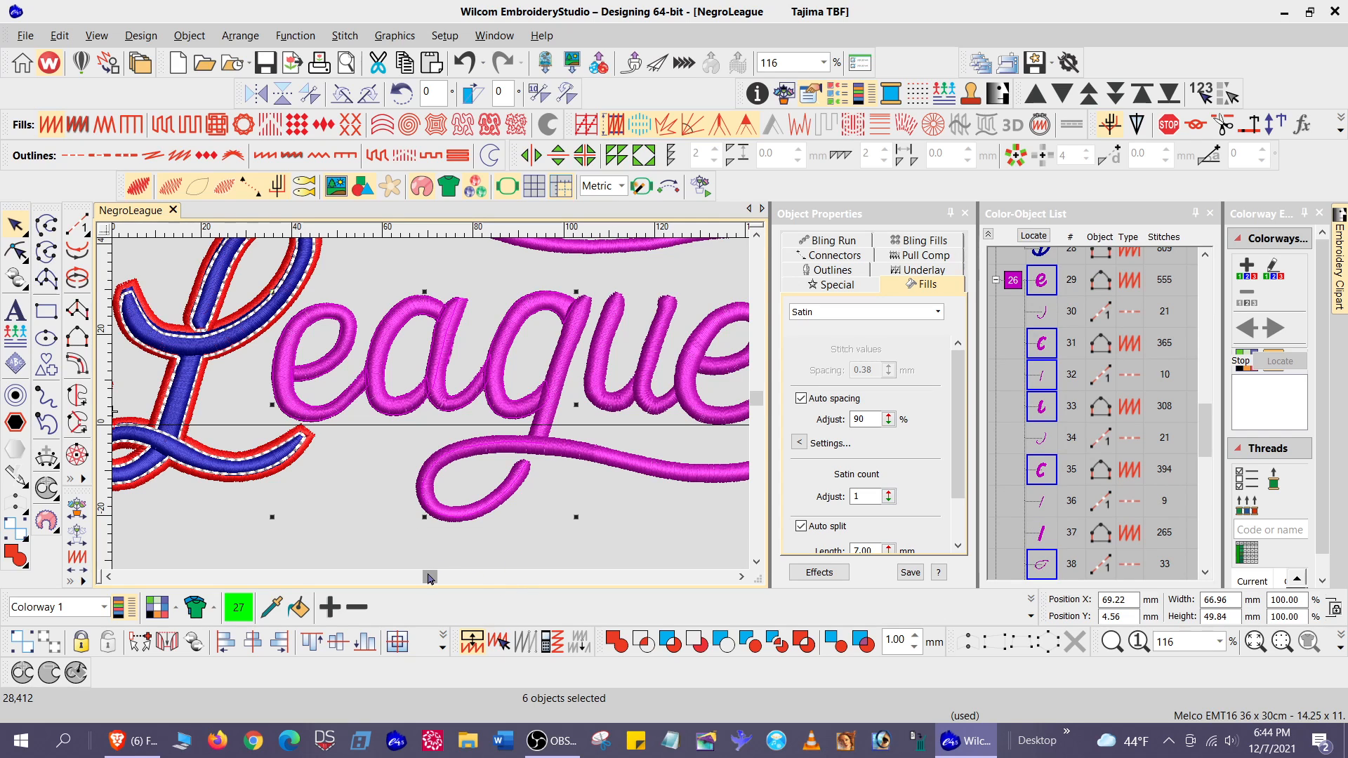
Add the q's stem and long tail swash to the selection, leaving out the run stitch beneath the tail
scroll(430, 577, right, 2)
scroll(429, 577, left, 5)
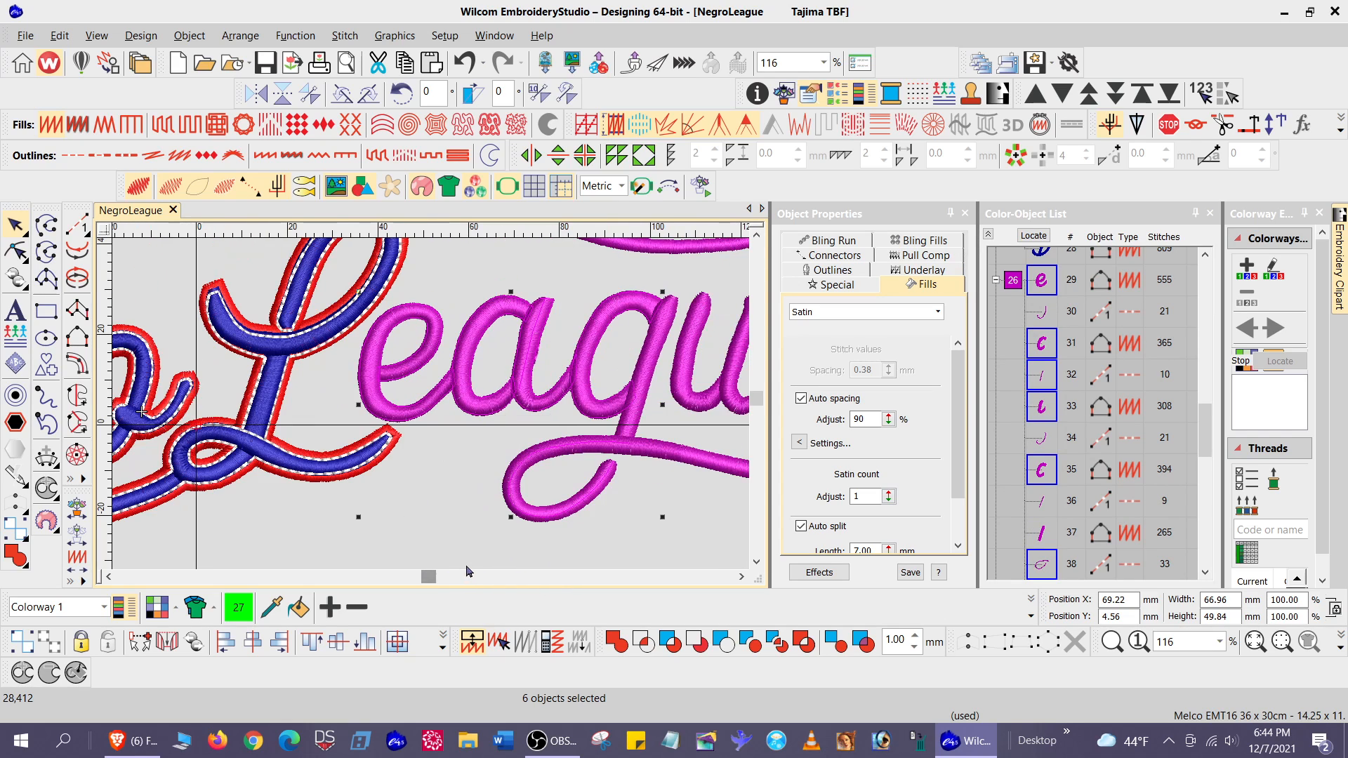
scroll(431, 577, right, 12)
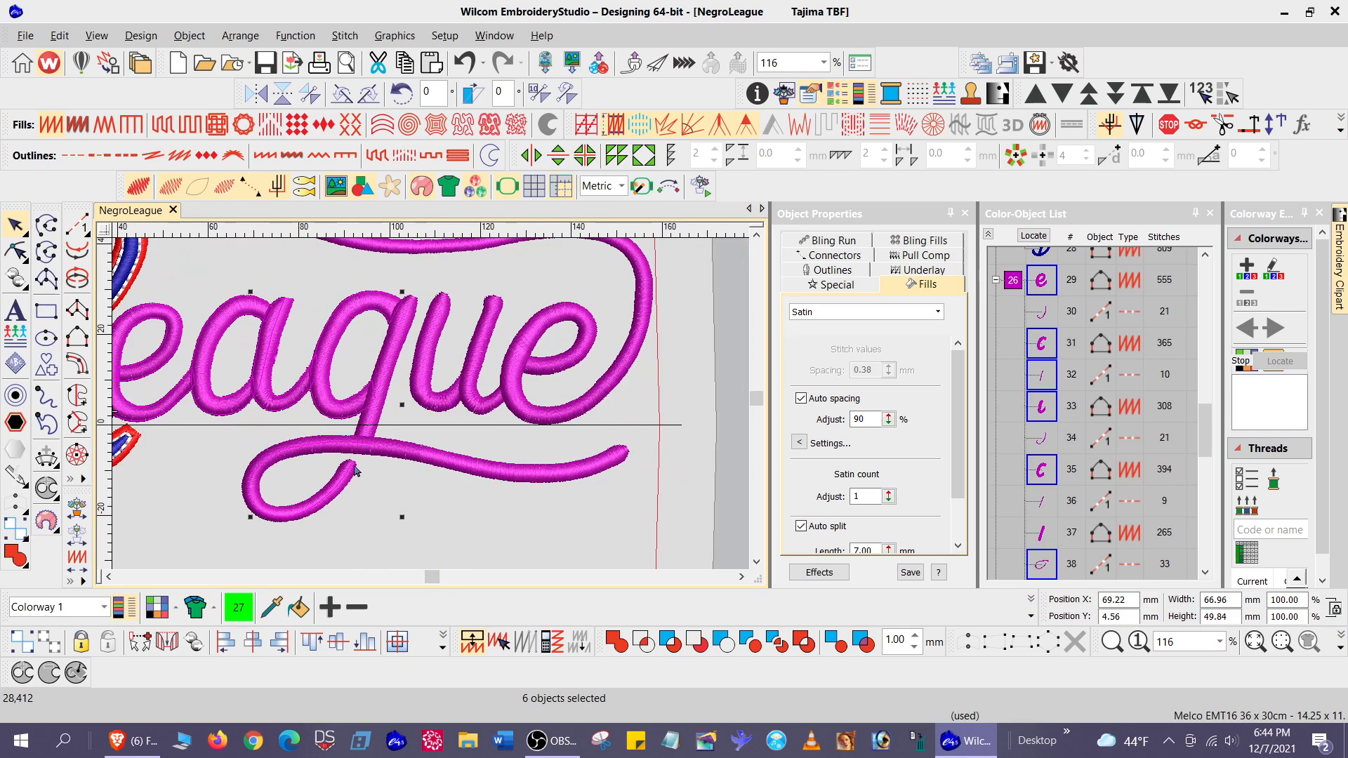
ctrl+click(486, 468)
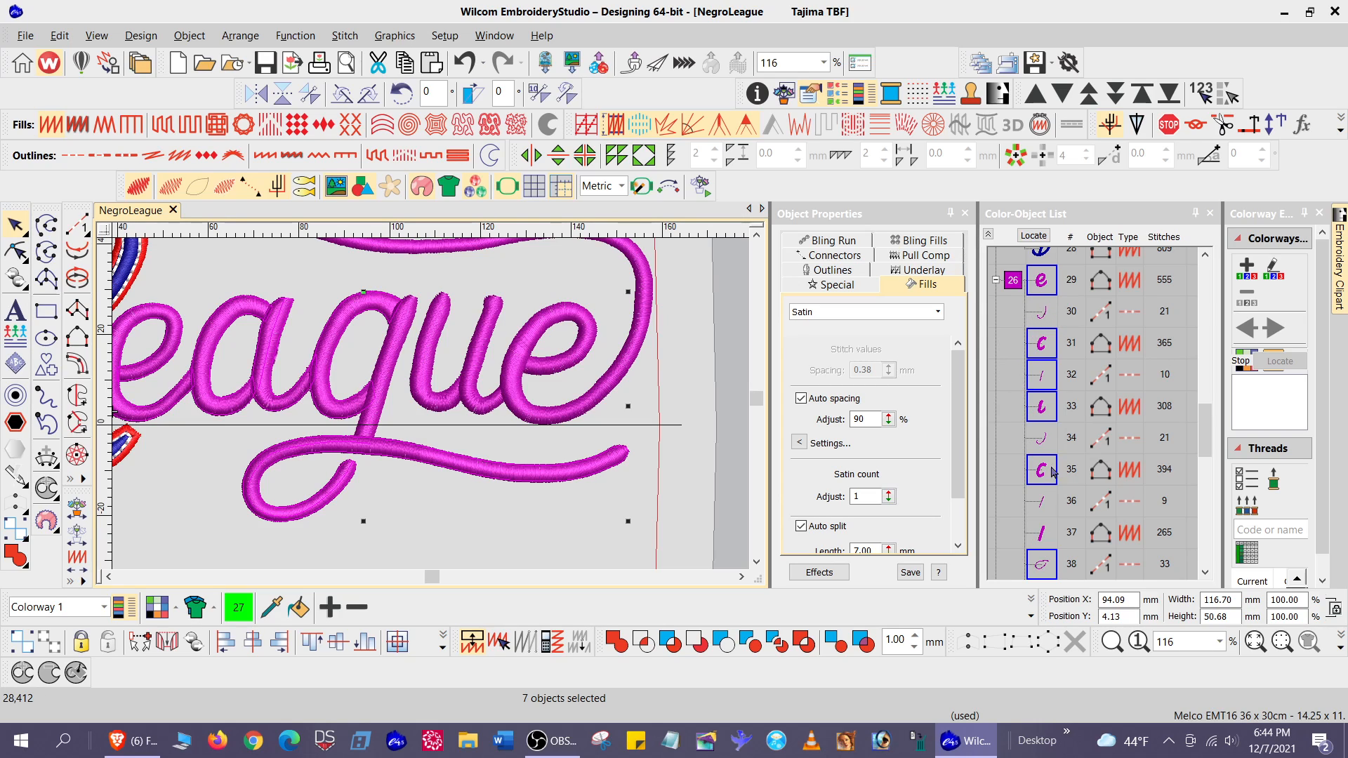
ctrl+click(1044, 566)
ctrl+click(1042, 535)
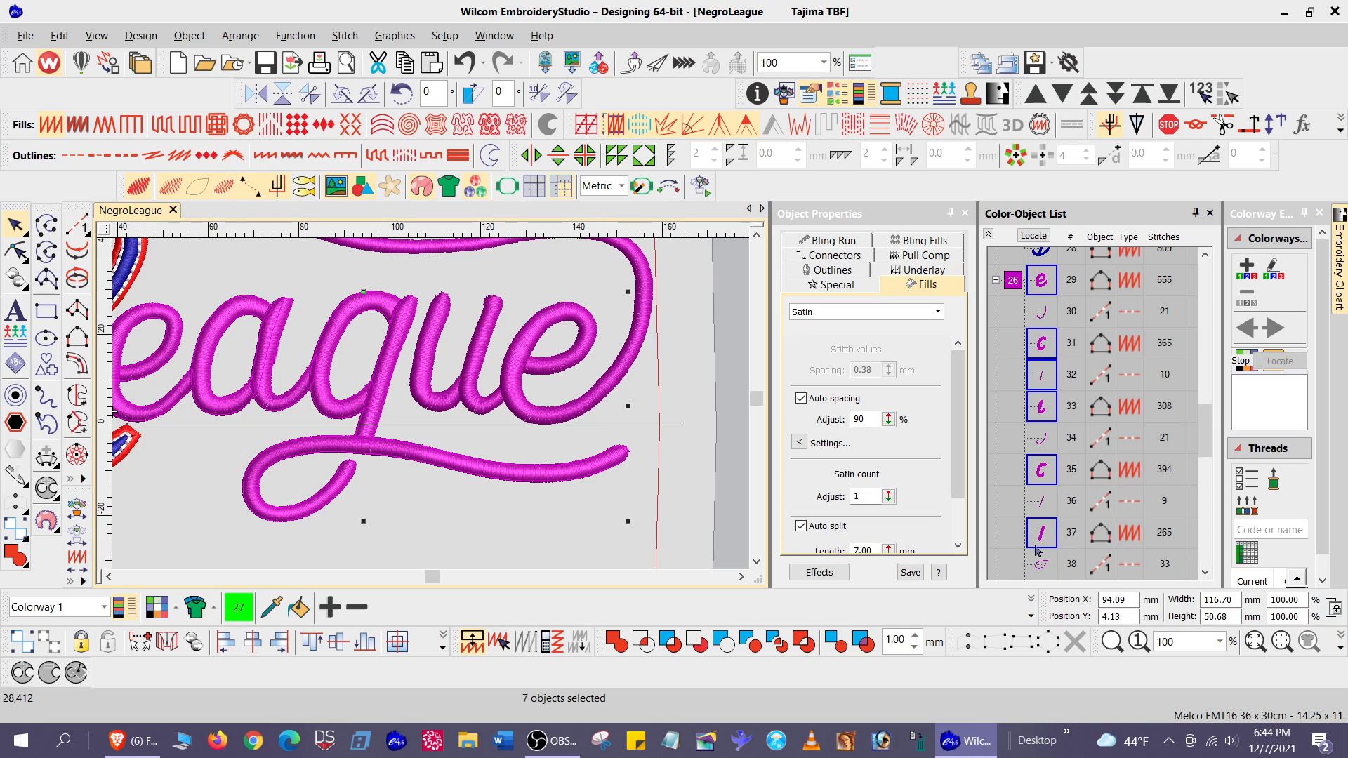
Duplicate the selected e, a and q pieces in place and recolor the copies with green color 27
drag(1205, 438, 1207, 458)
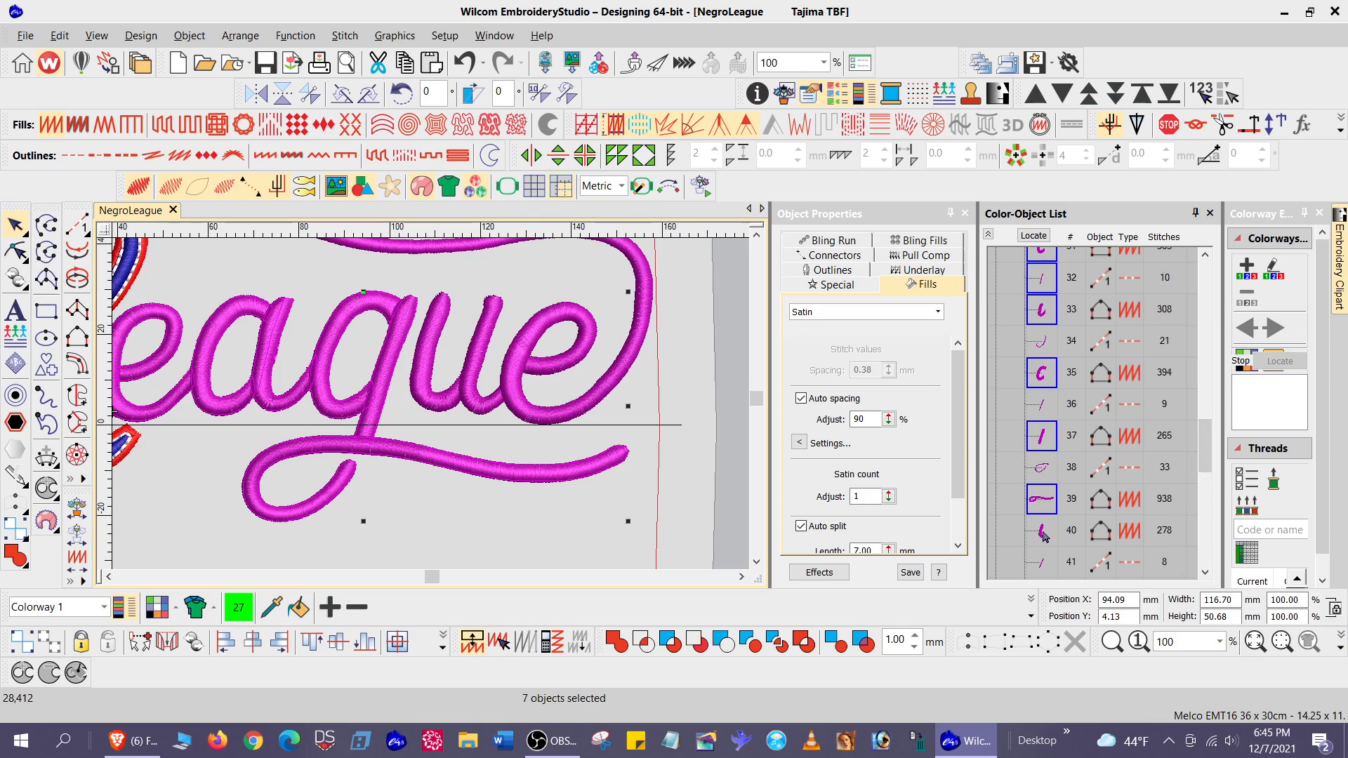
drag(1208, 448, 1208, 429)
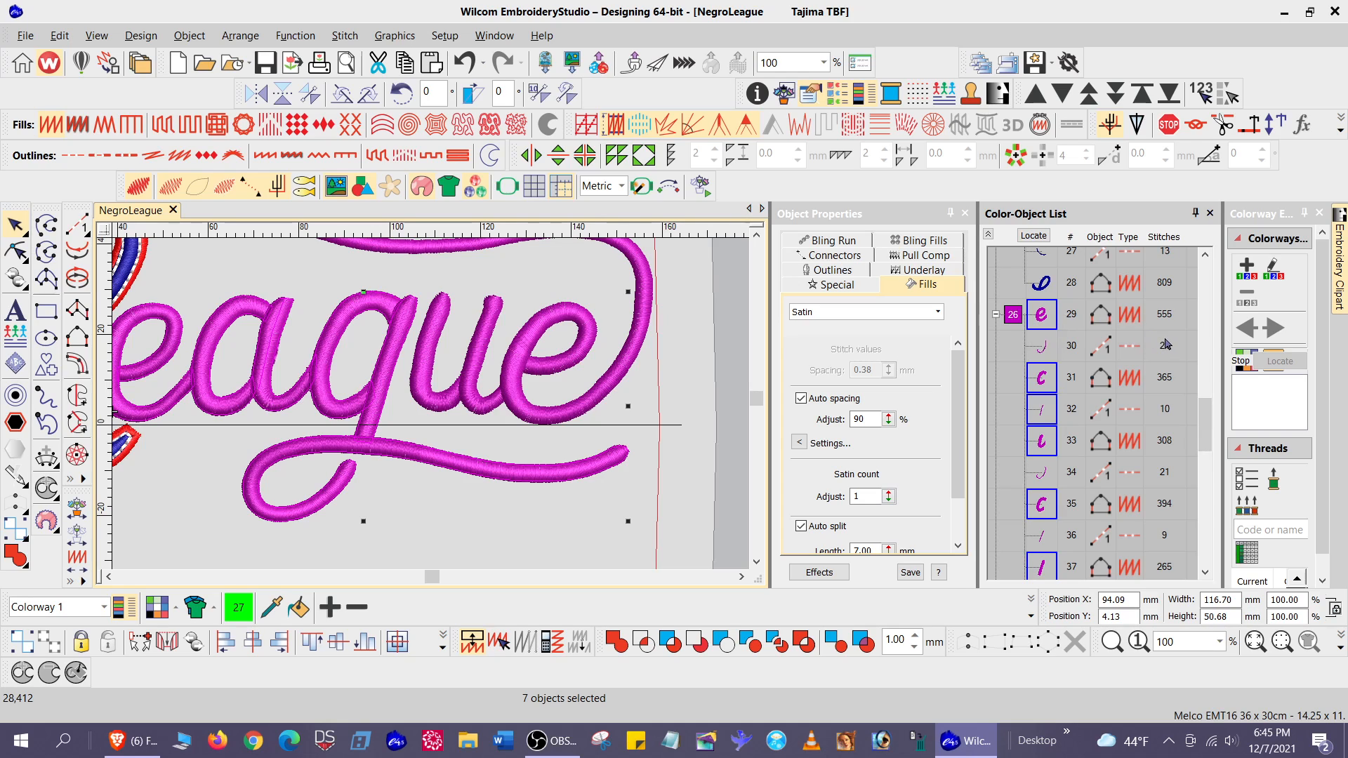
key(ctrl+v)
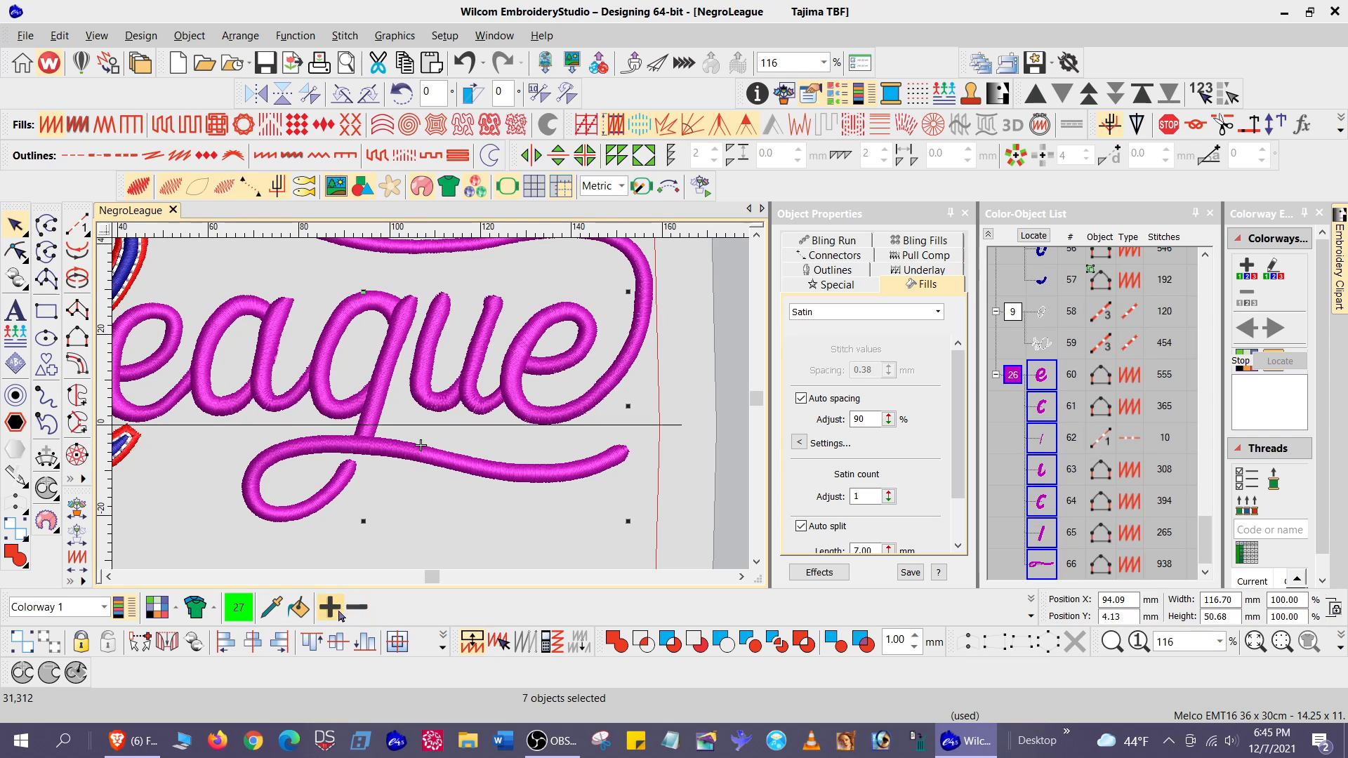
click(1032, 603)
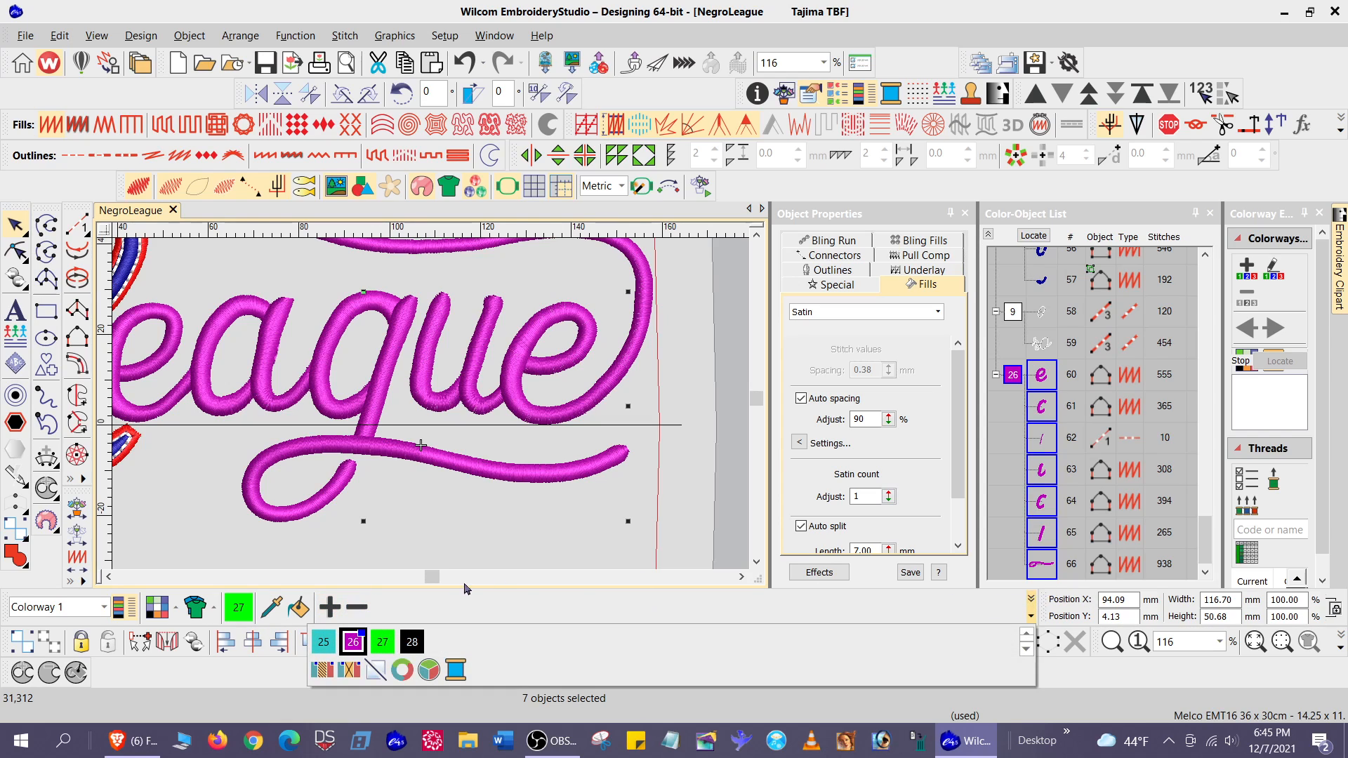
click(383, 641)
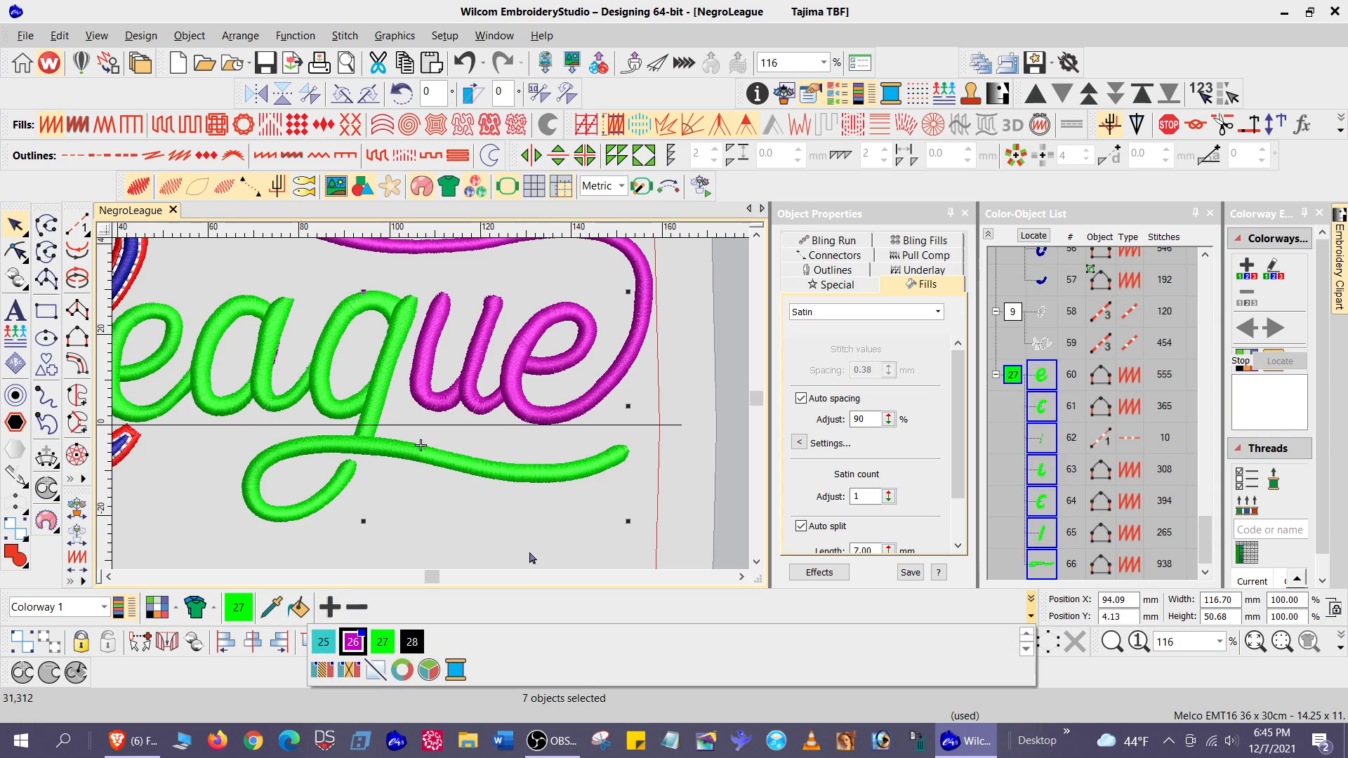
Delete the run-stitch object inside the a from the green copies
drag(432, 576, 425, 577)
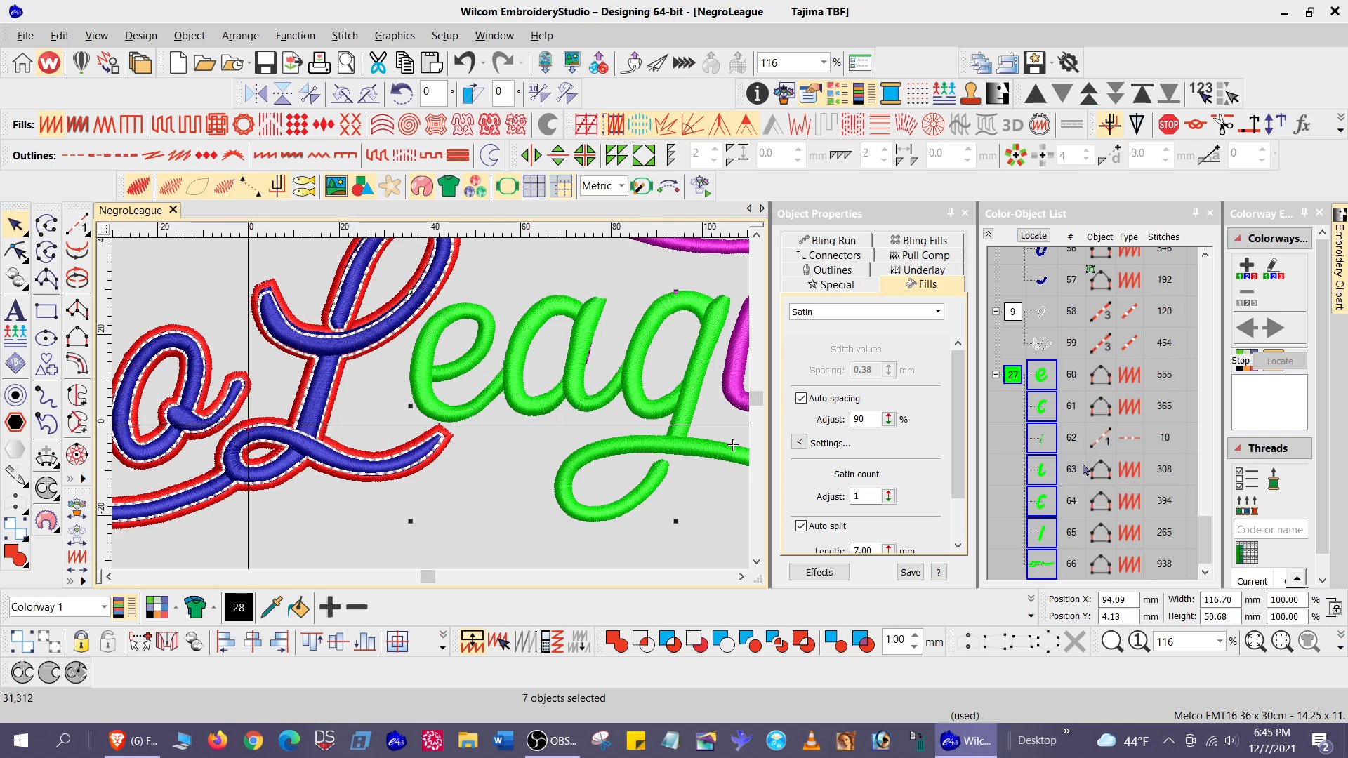
ctrl+click(1043, 441)
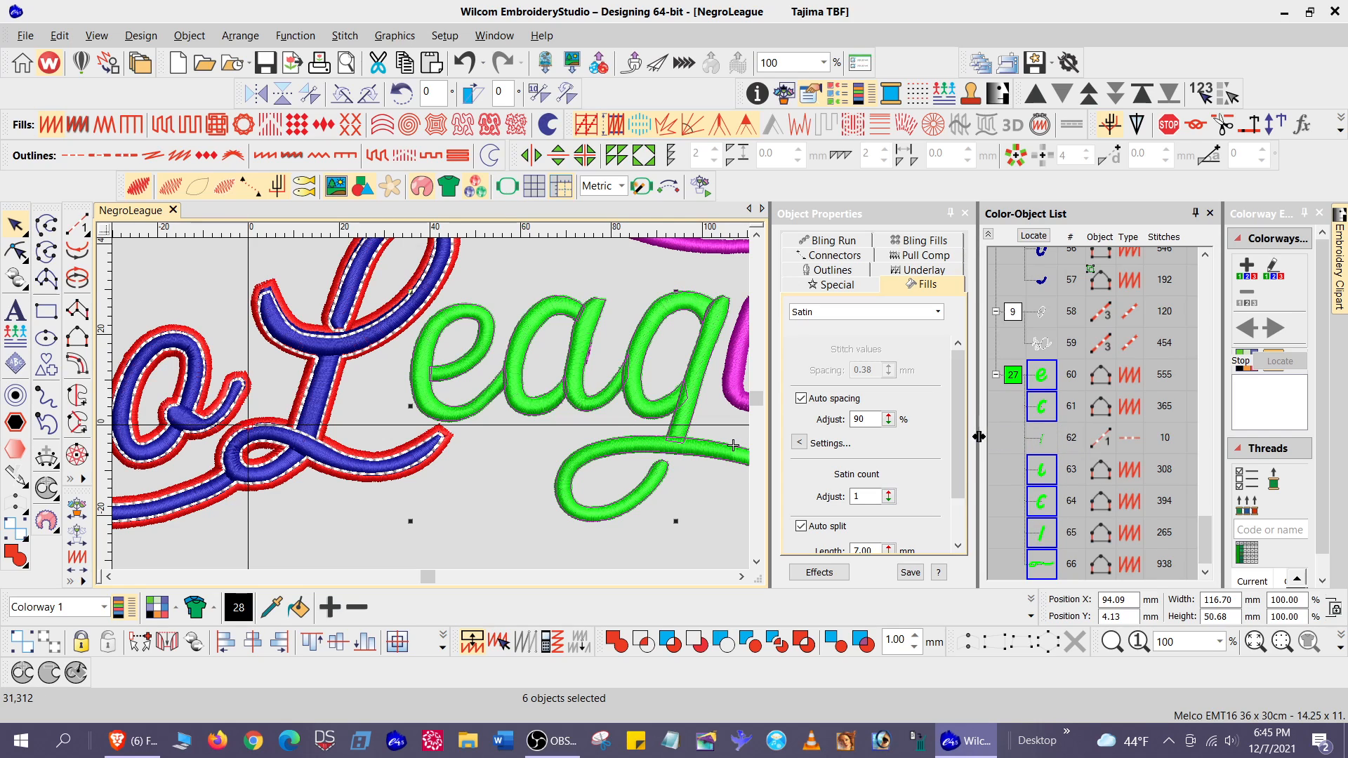
click(1047, 432)
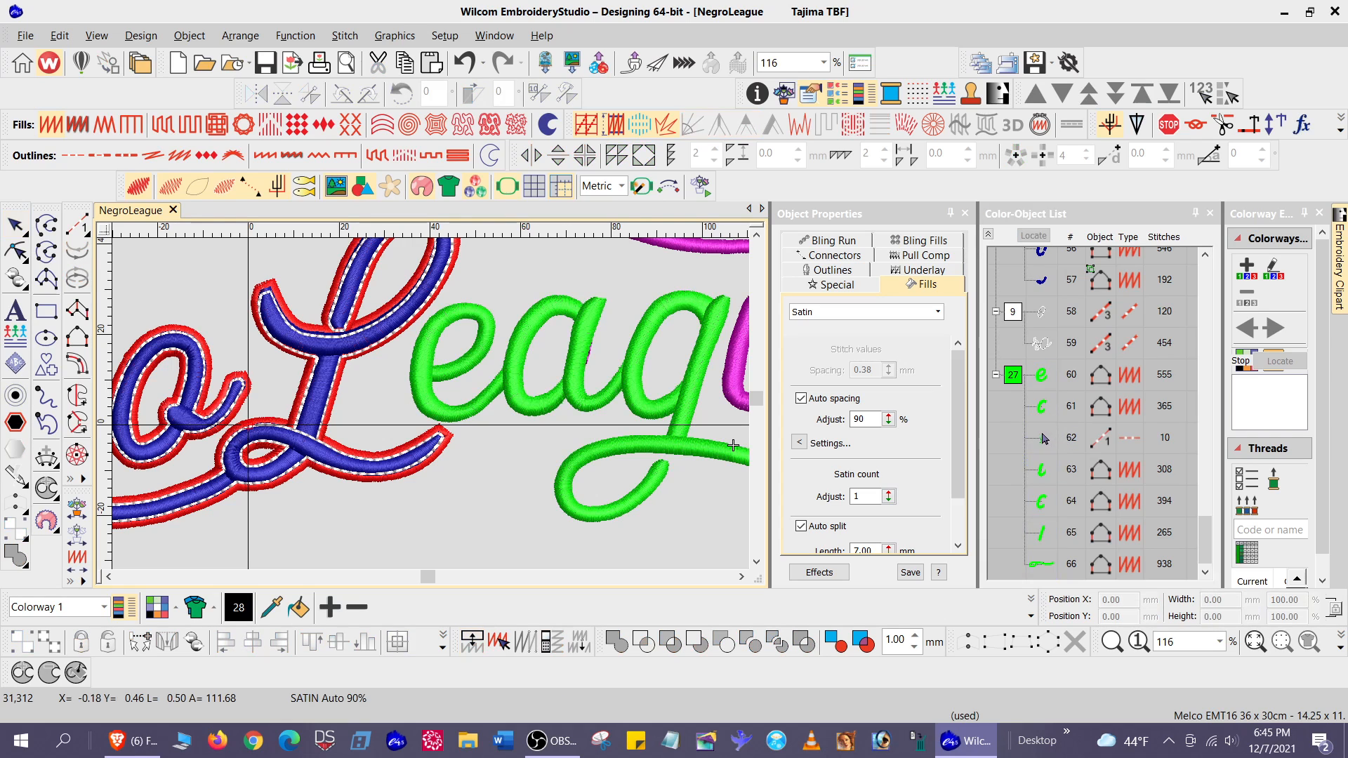
click(1046, 439)
scroll(1058, 441, up, 1)
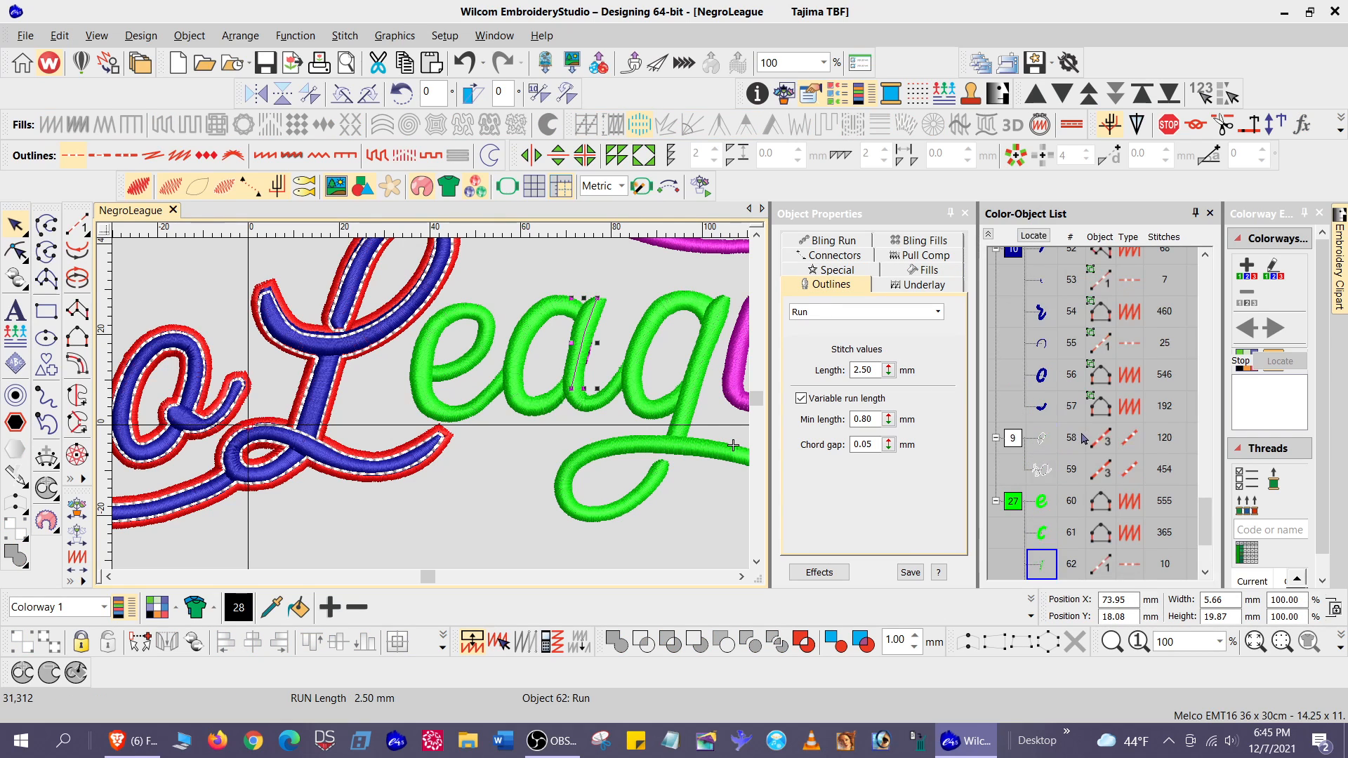
key(Delete)
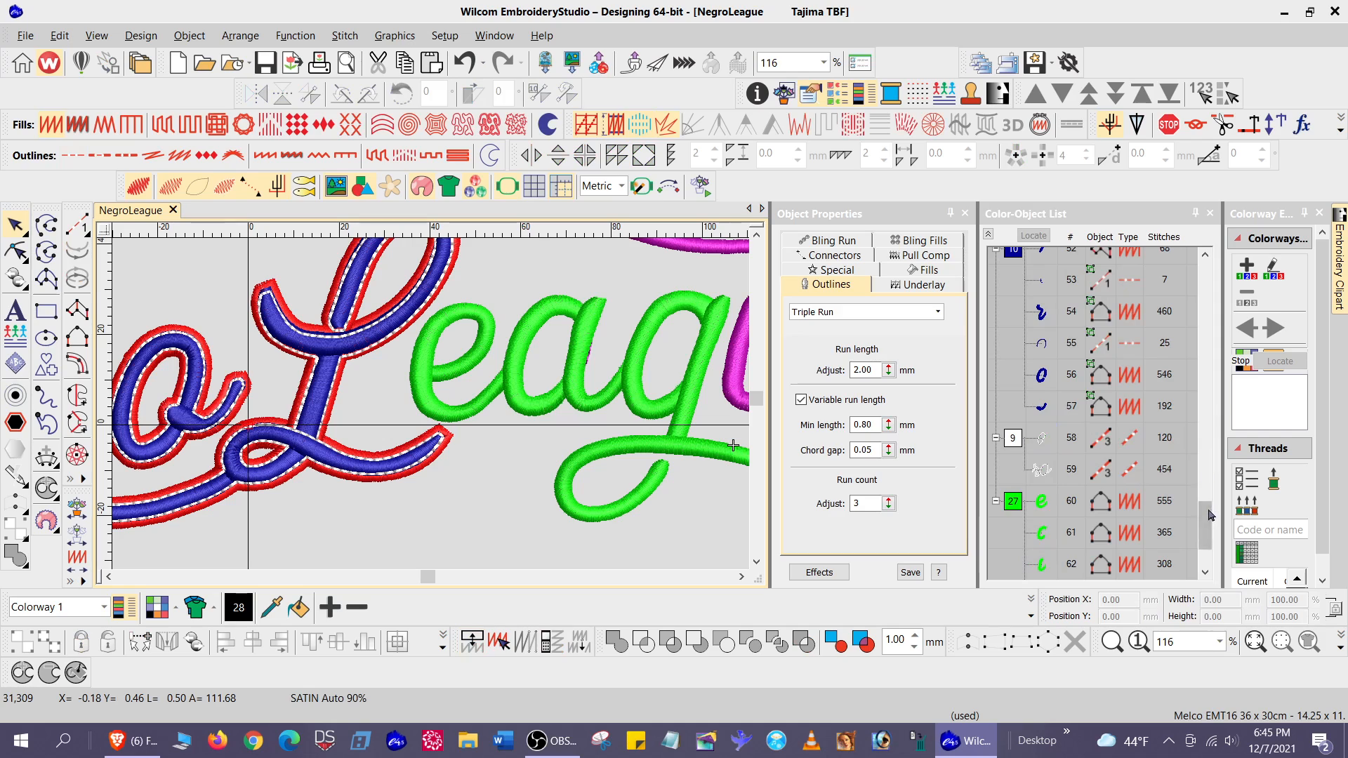
Create one simple offset around all green objects with 0.00 mm spacing, object type Satin Column C, including offsets for holes
drag(1210, 519, 1209, 545)
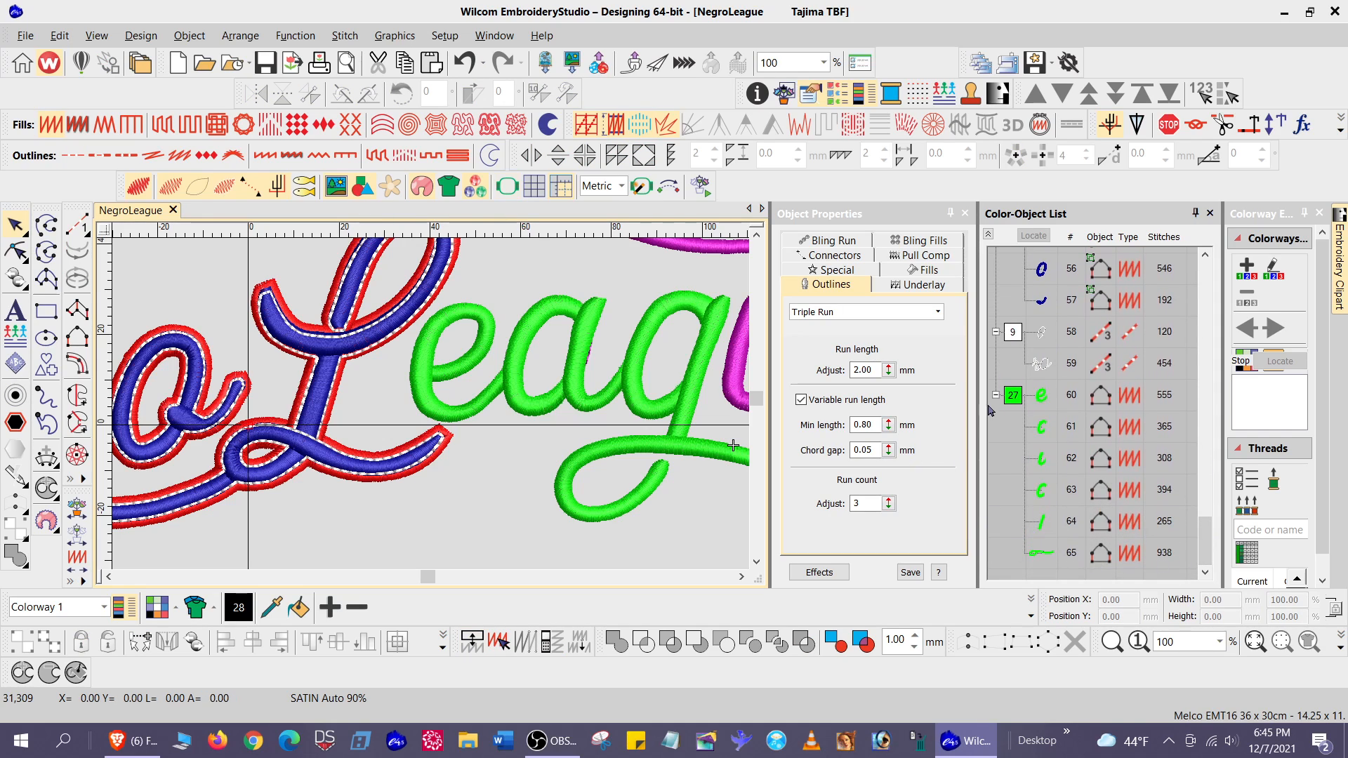
click(1013, 395)
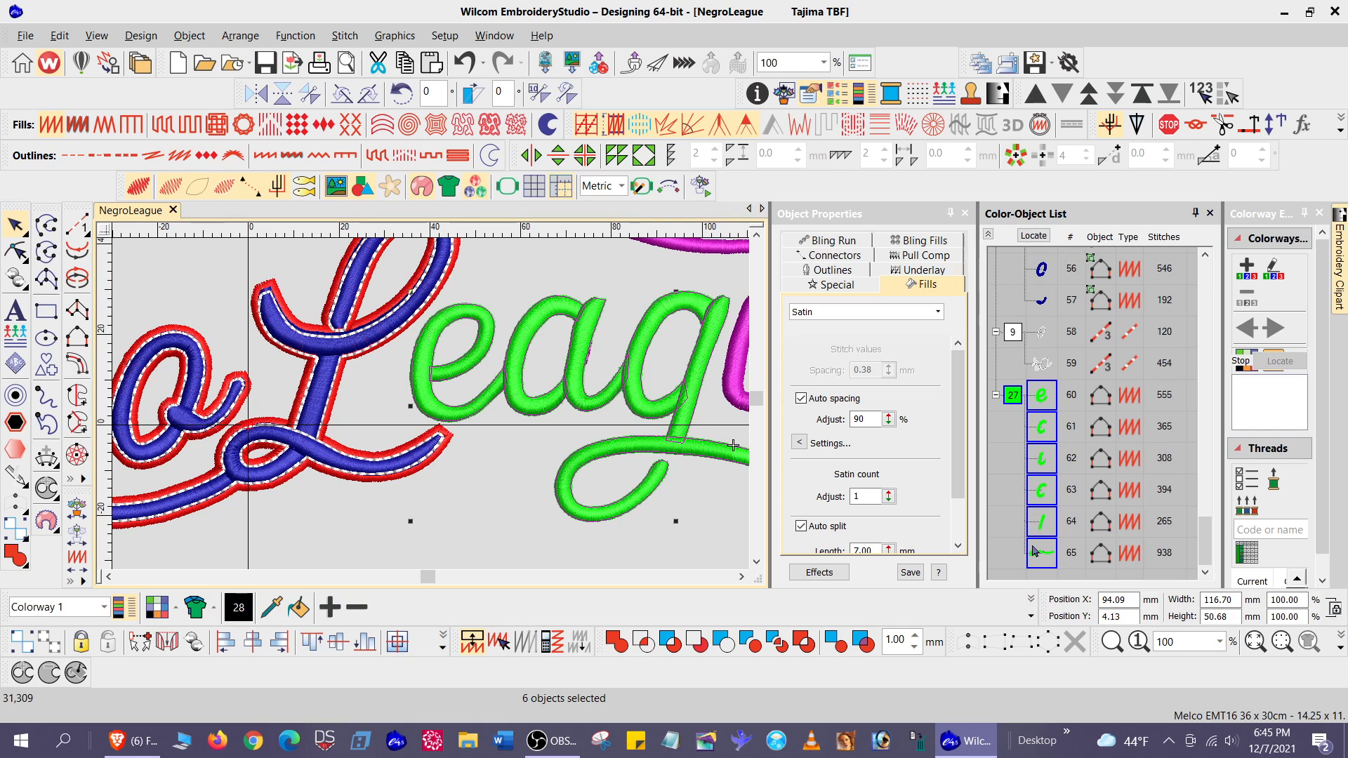
mouse_move(1206, 517)
mouse_down()
mouse_move(1218, 398)
mouse_move(1218, 541)
mouse_up()
click(15, 396)
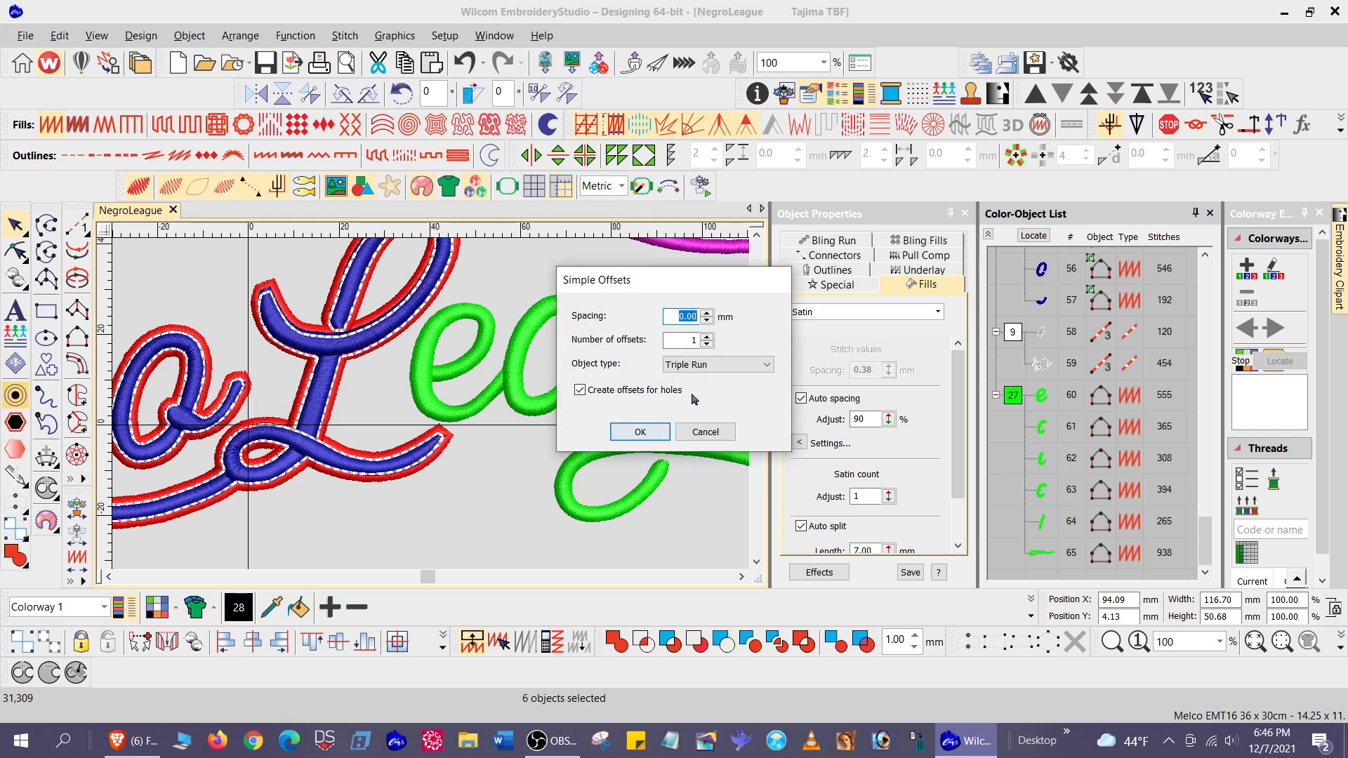
click(767, 364)
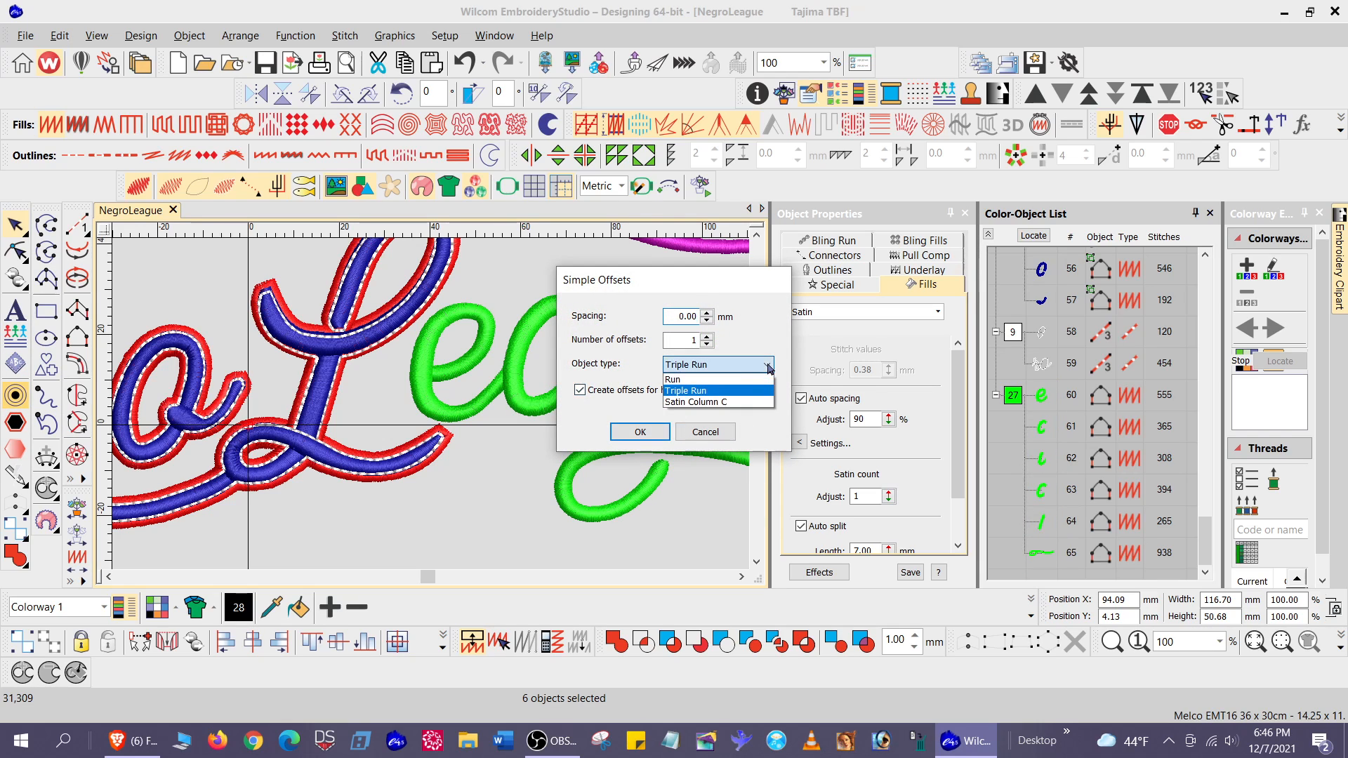
click(696, 401)
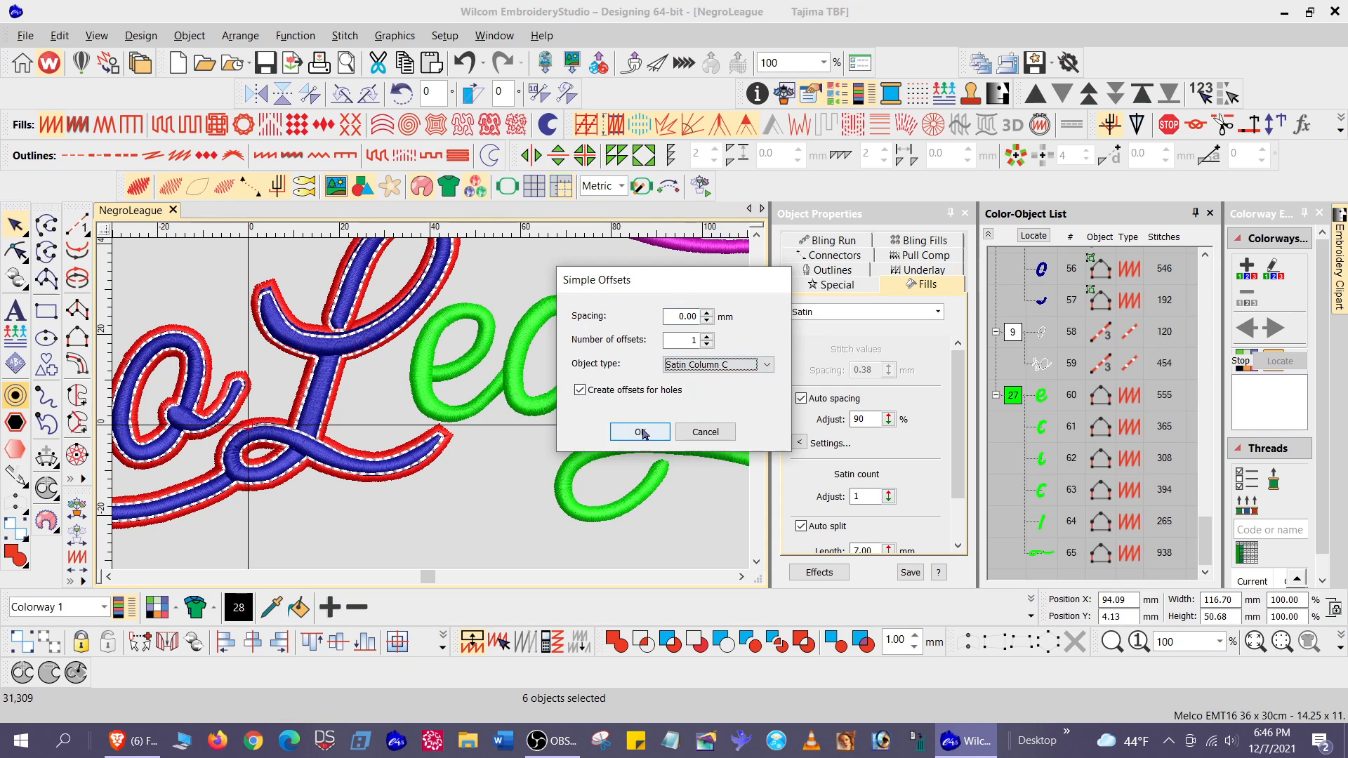
click(640, 431)
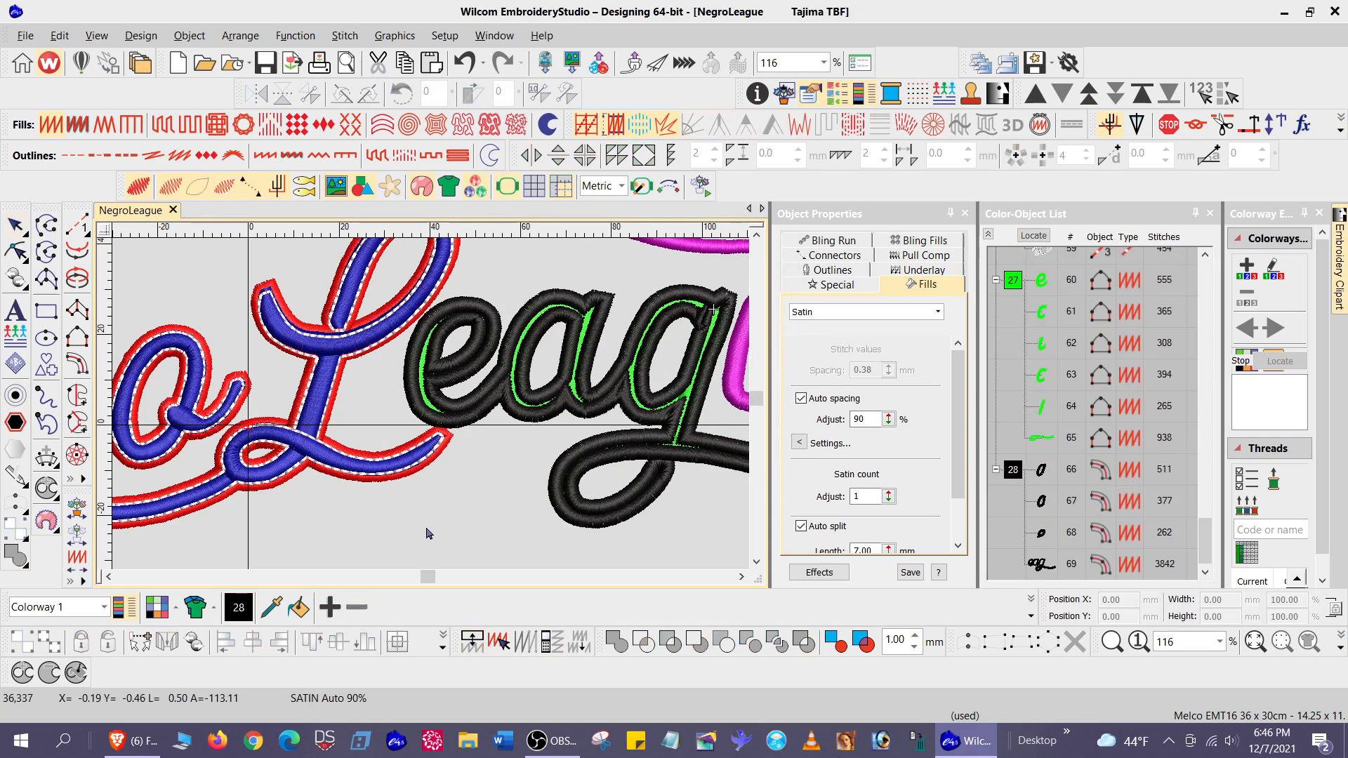
Recolor all the new satin offset borders with red color 3
click(1021, 473)
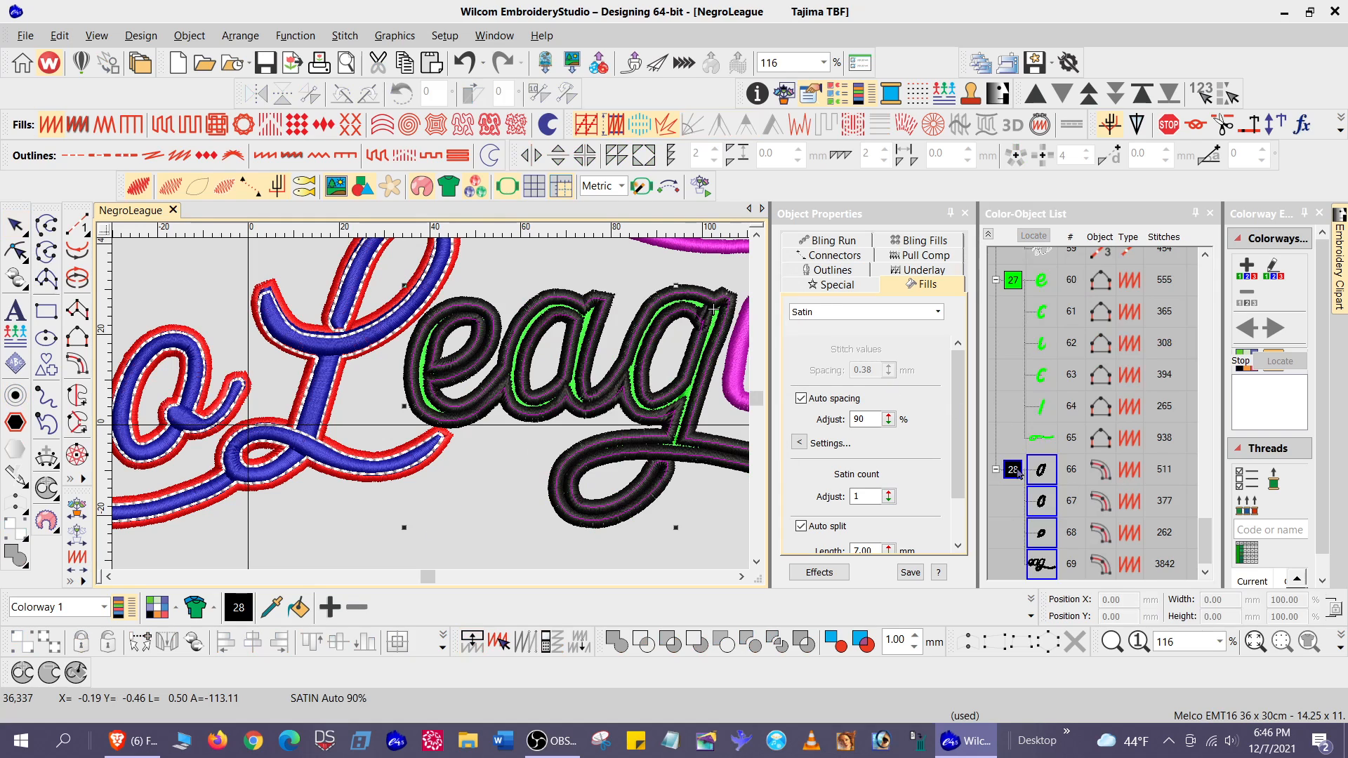
click(1031, 602)
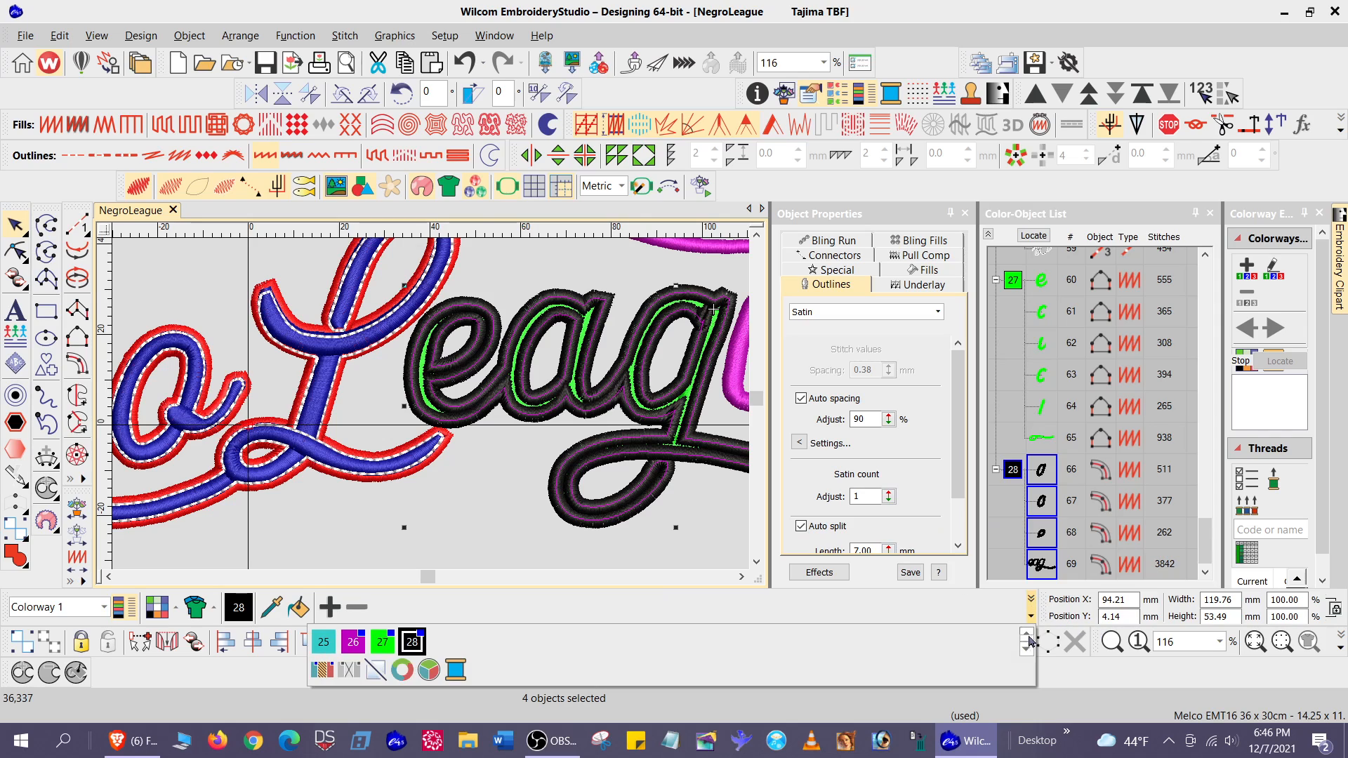
click(1027, 636)
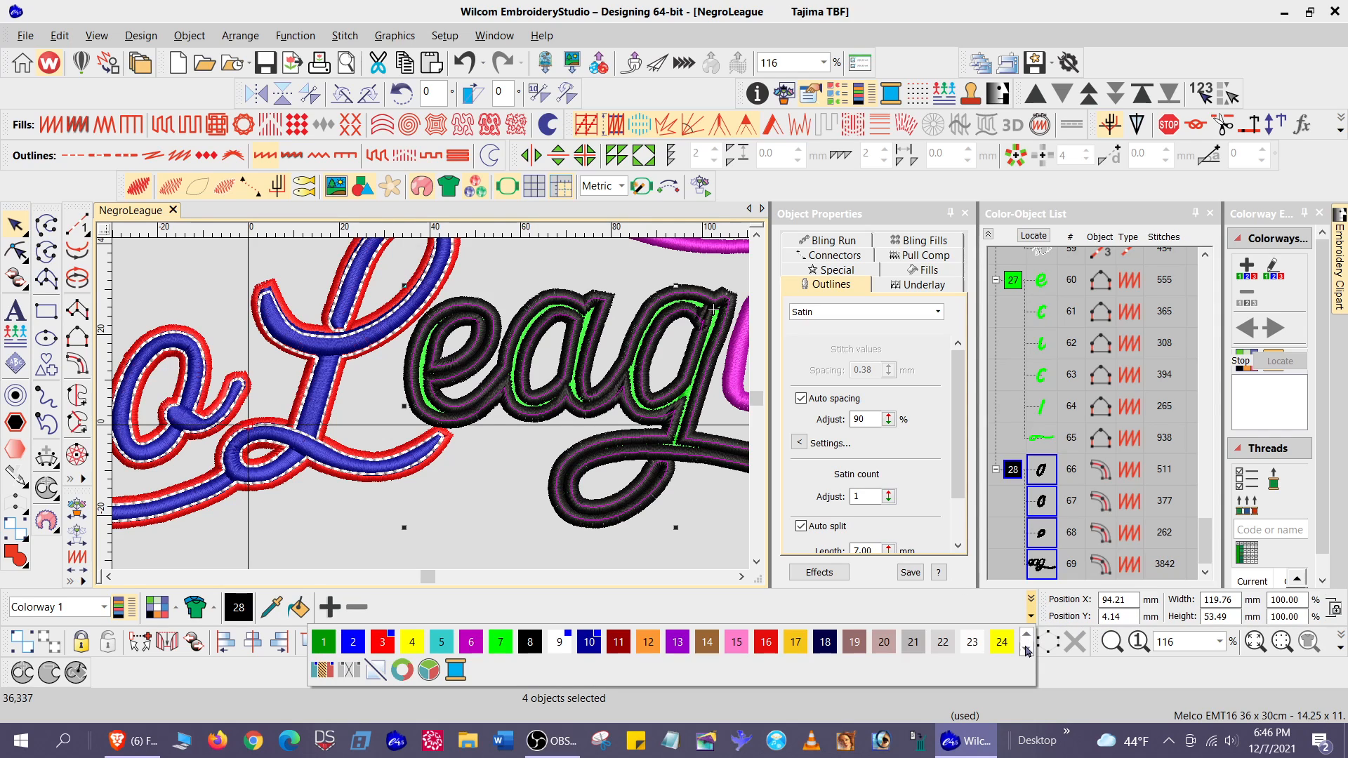
click(383, 644)
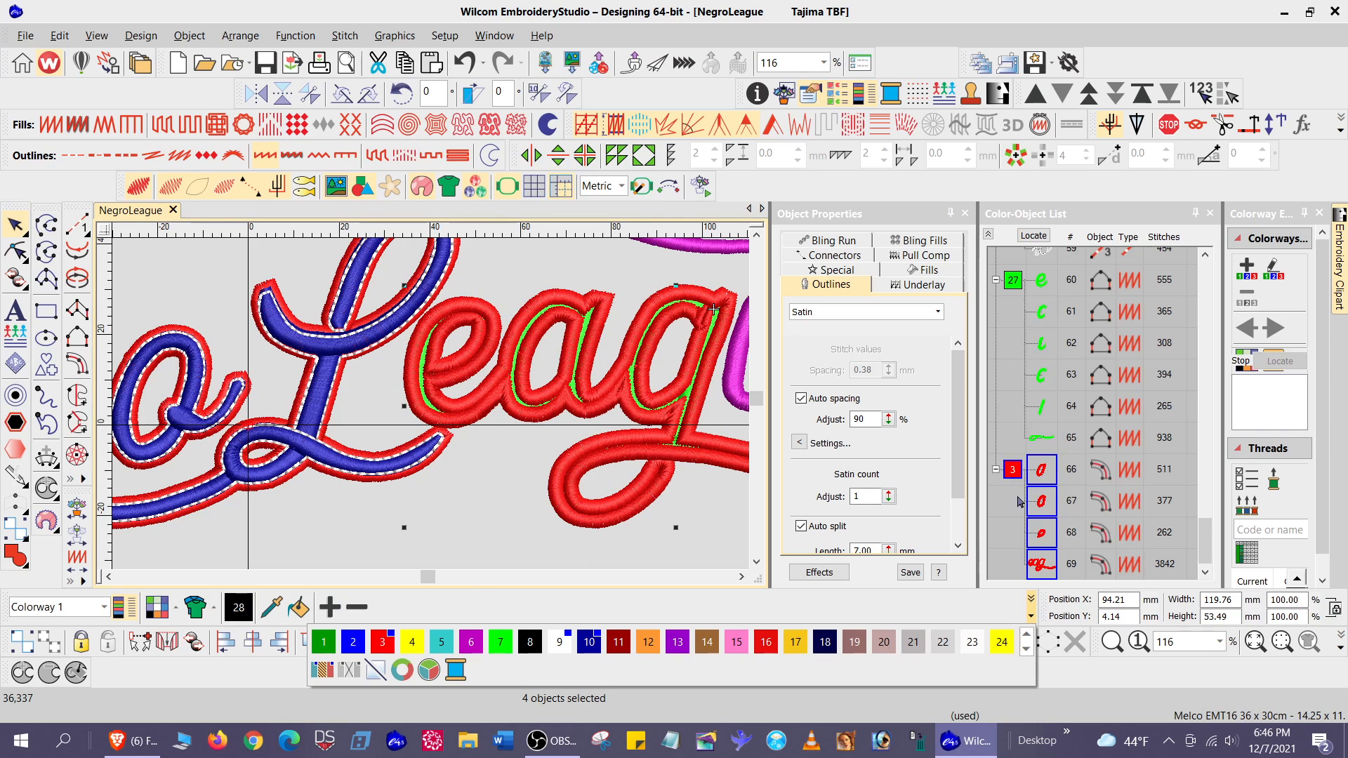
Select the magenta e, a and q objects numbered 29 to 39 and group them
drag(1205, 537, 1213, 497)
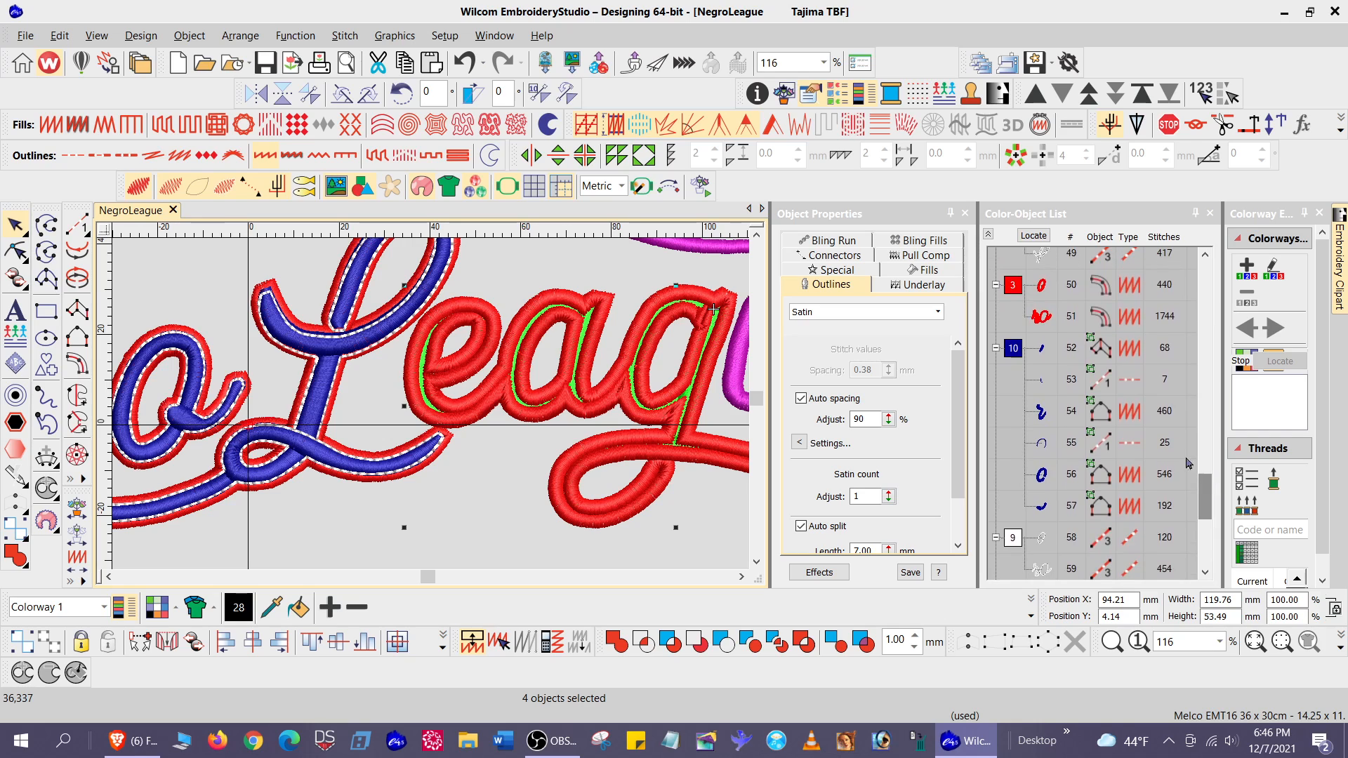
click(1015, 351)
drag(1206, 477, 1217, 389)
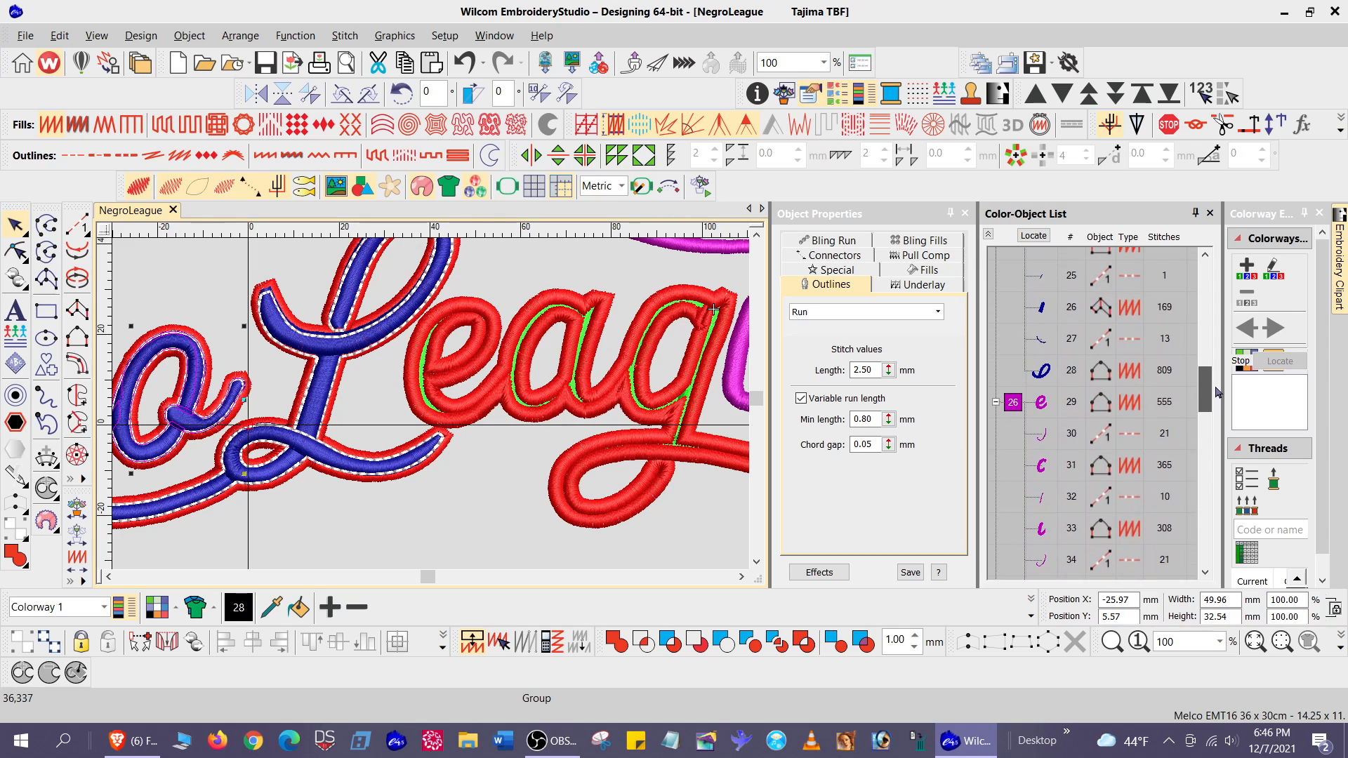
click(1013, 394)
drag(1205, 386, 1205, 433)
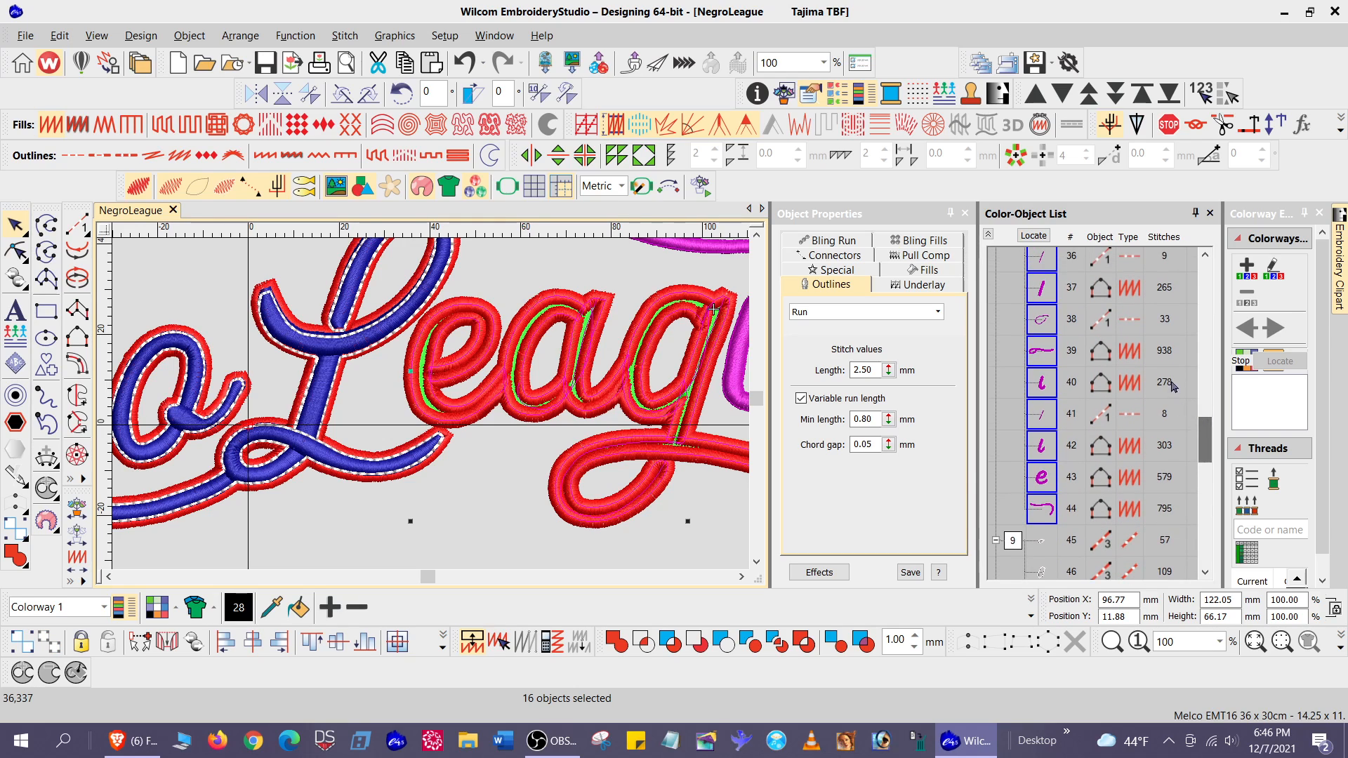
shift+click(1045, 349)
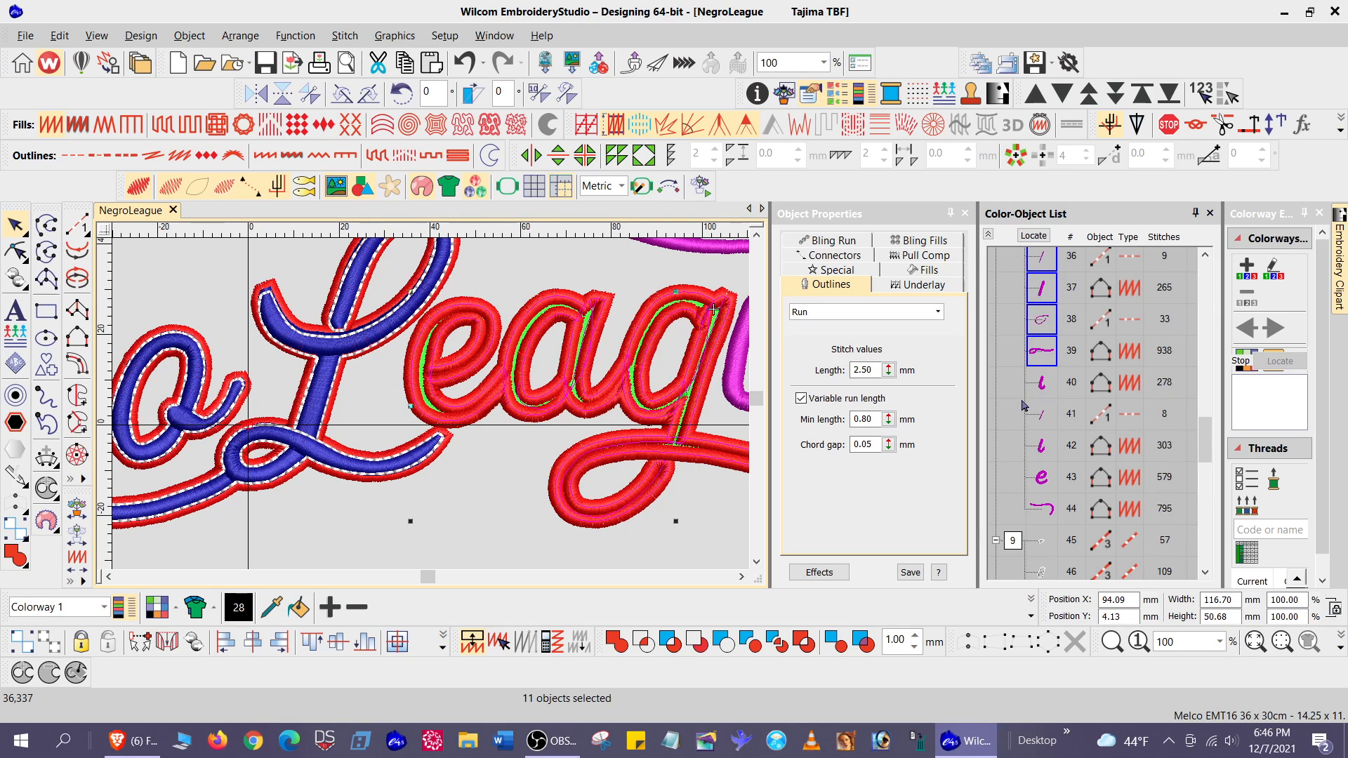
drag(1212, 446, 1212, 430)
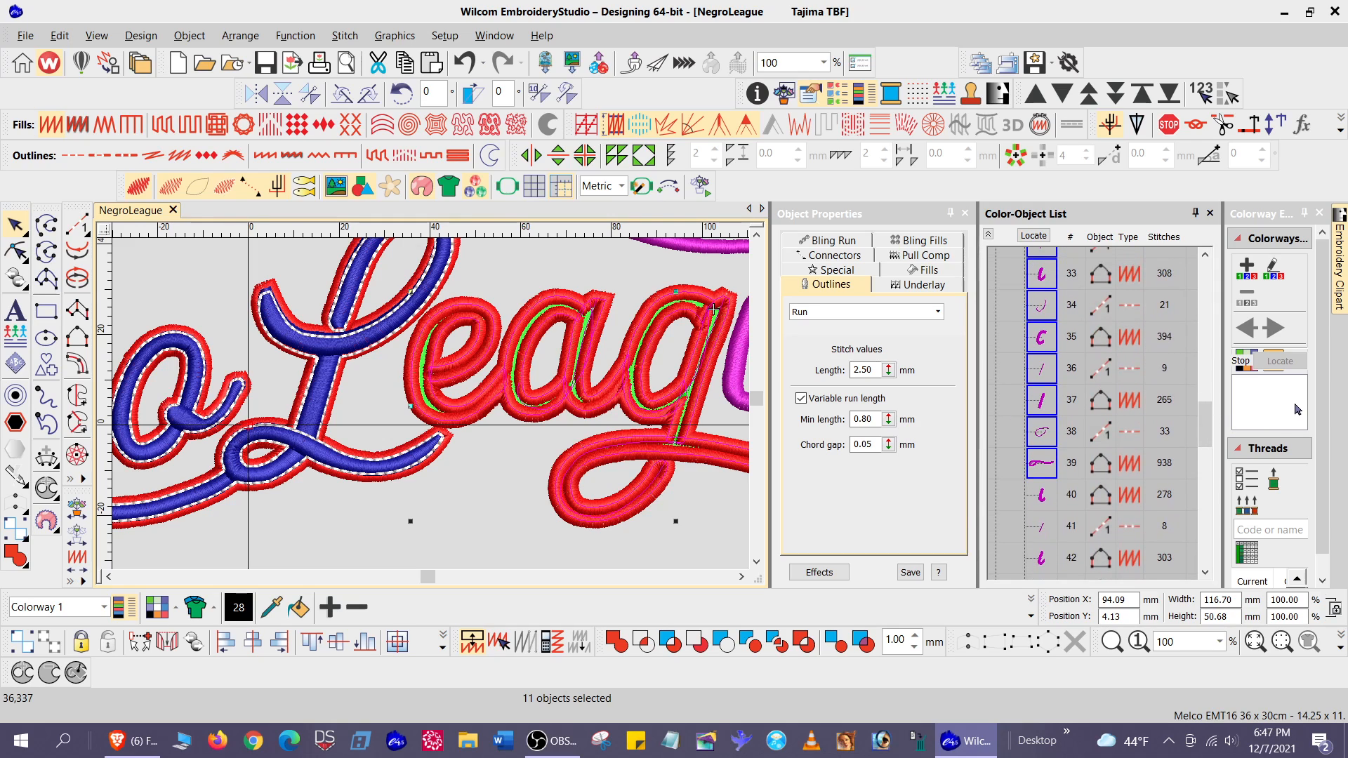
key(ctrl+g)
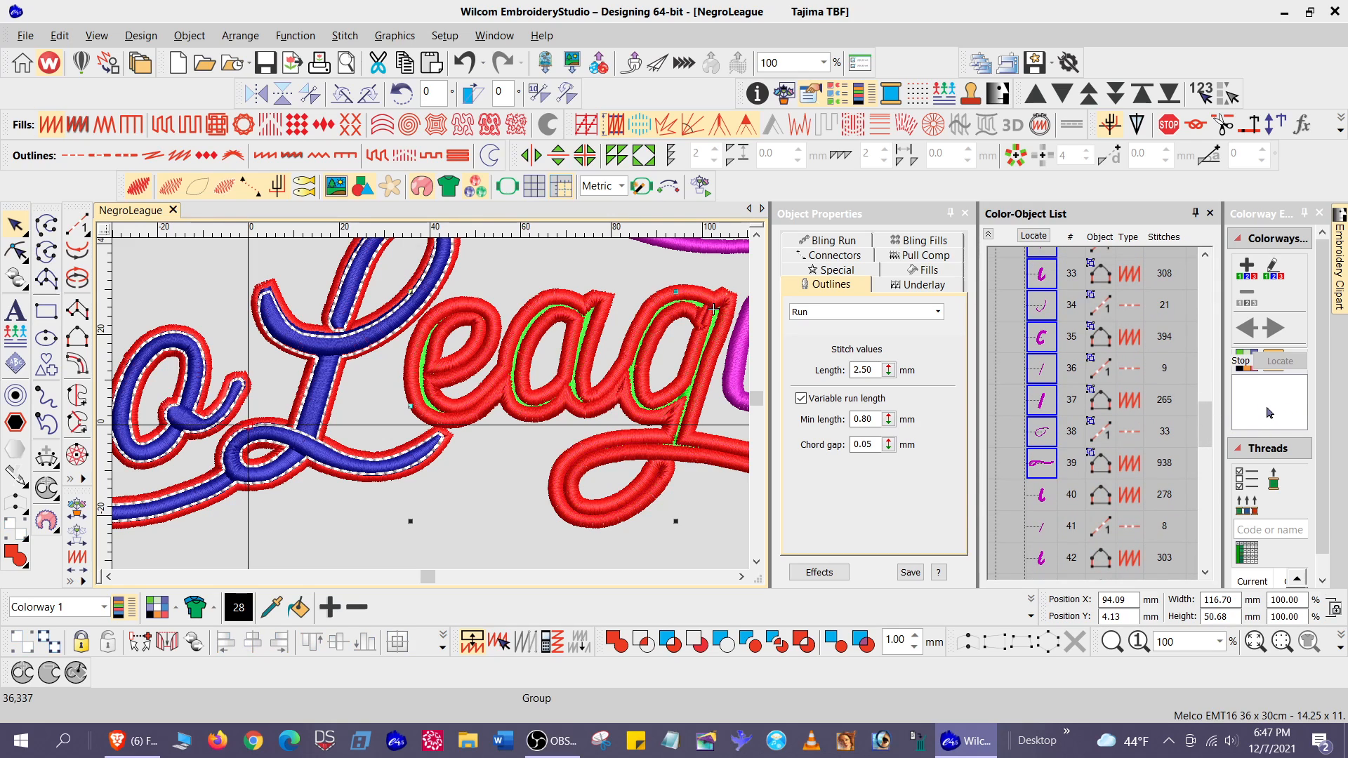
drag(1206, 421, 1229, 554)
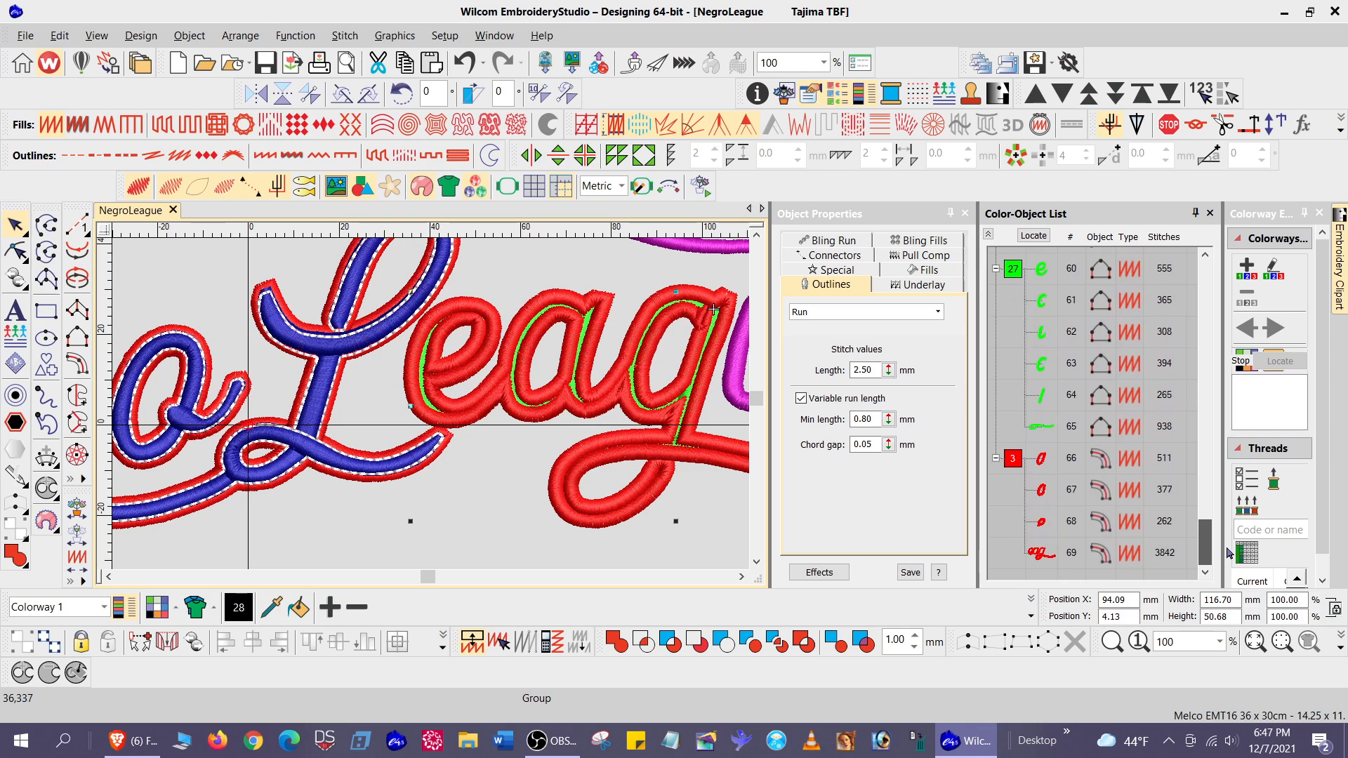
drag(1232, 544, 1239, 446)
drag(1228, 494, 1229, 491)
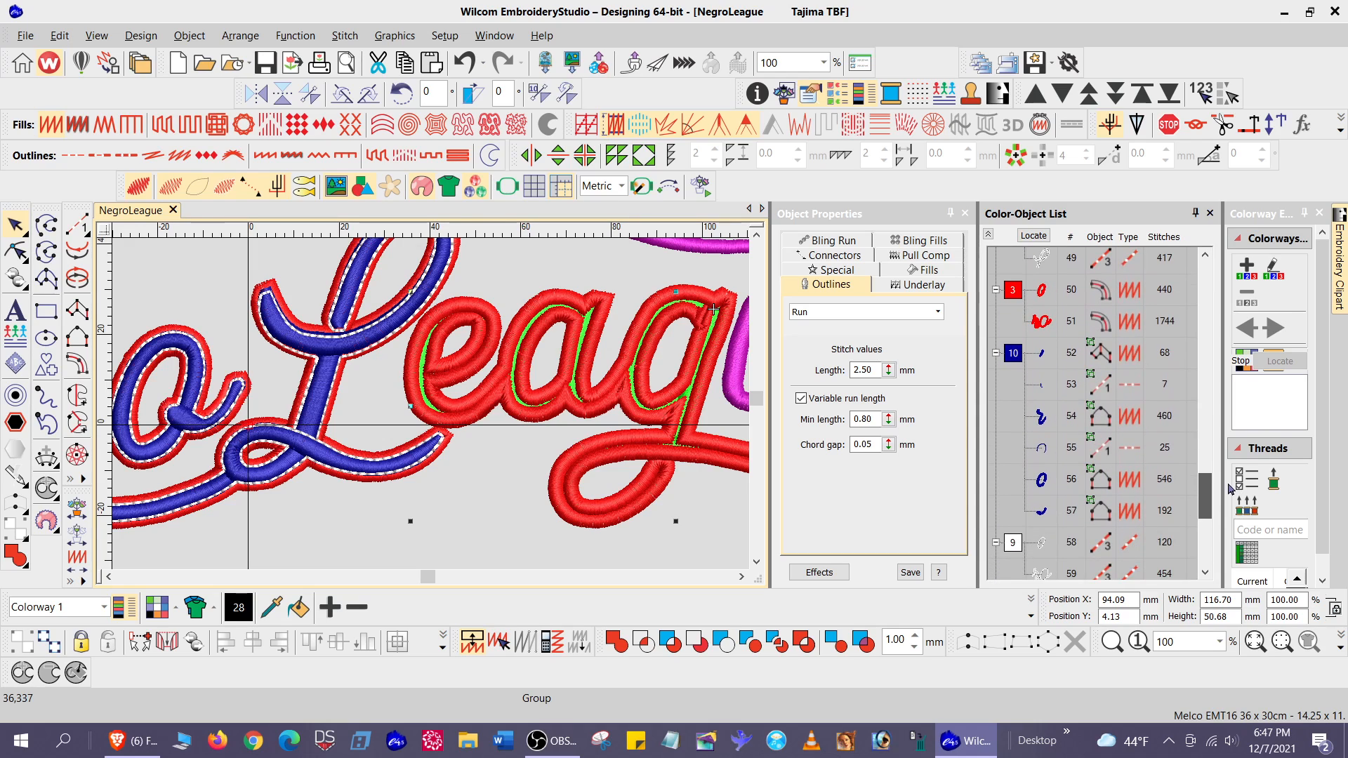
drag(1229, 489, 1228, 487)
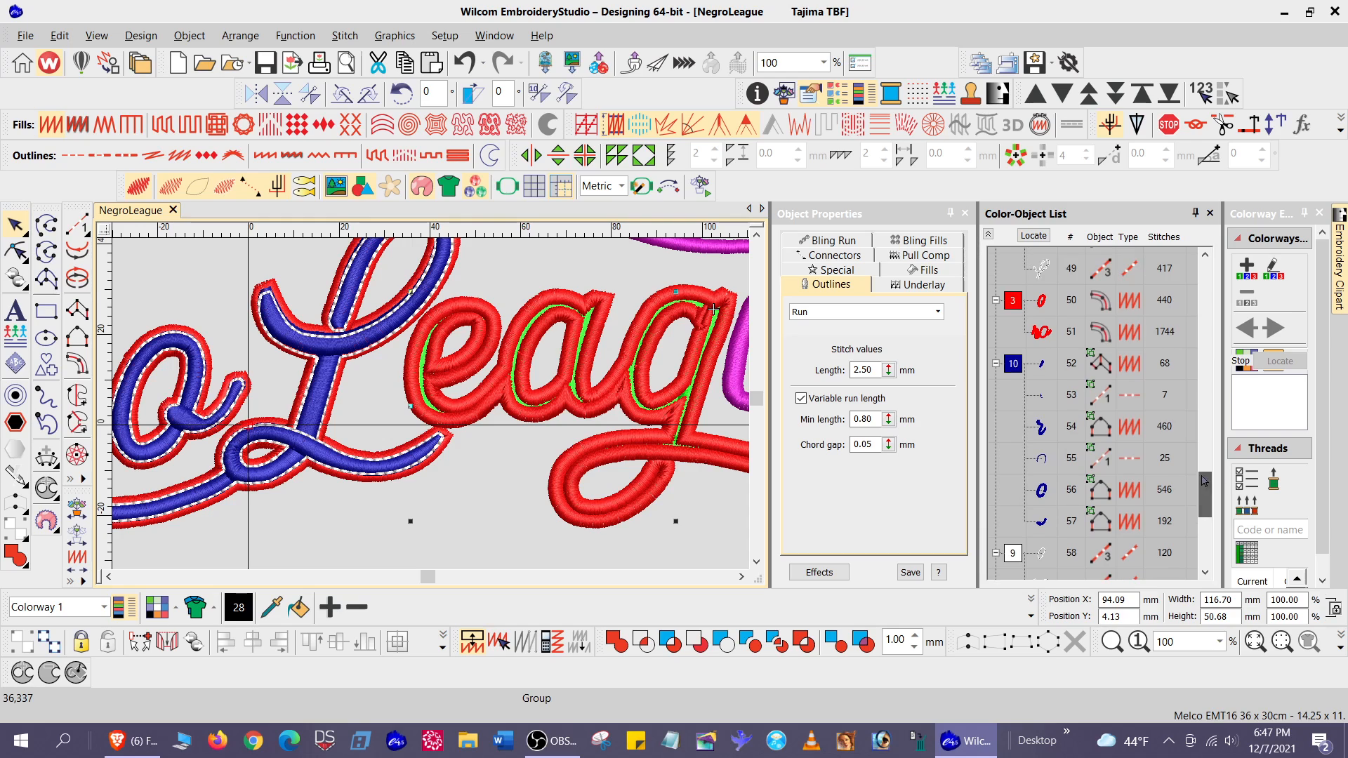
click(1013, 365)
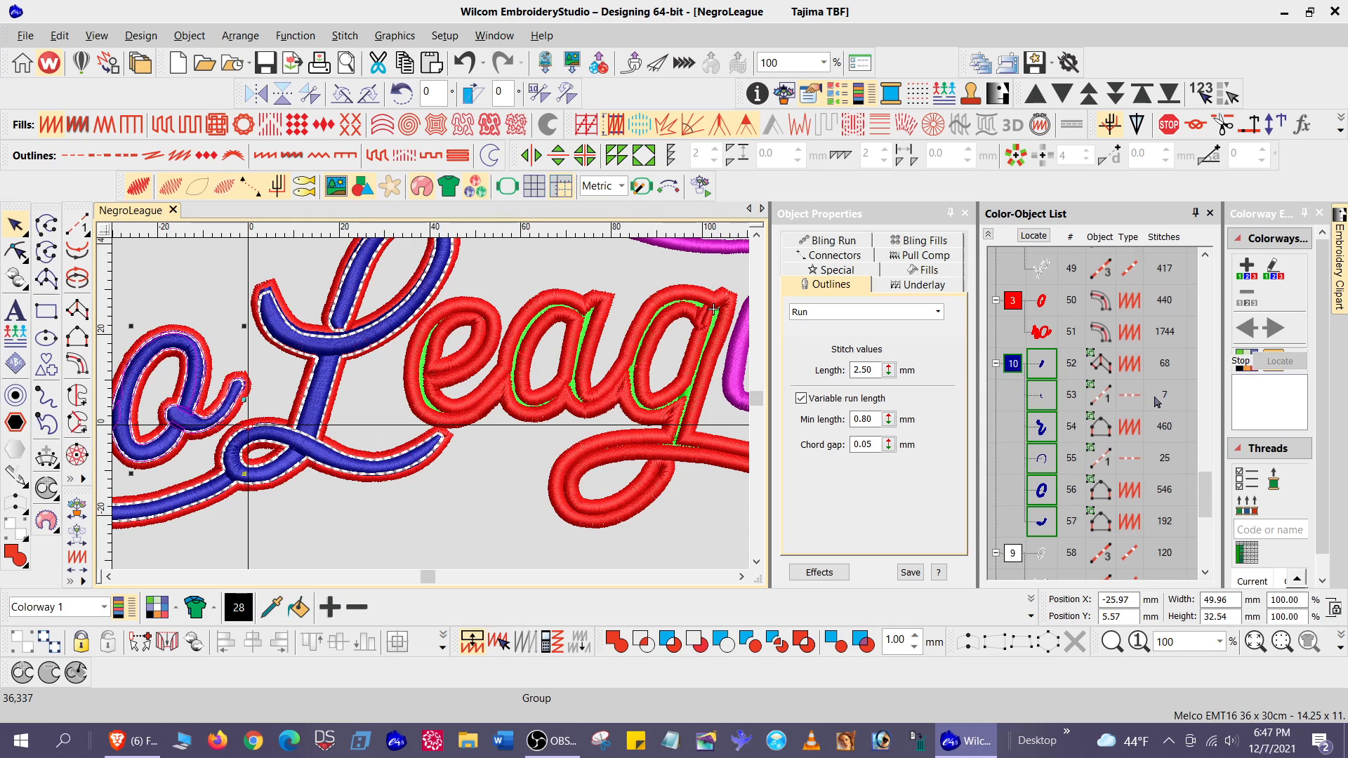
drag(1215, 492, 1254, 375)
scroll(1018, 394, down, 1)
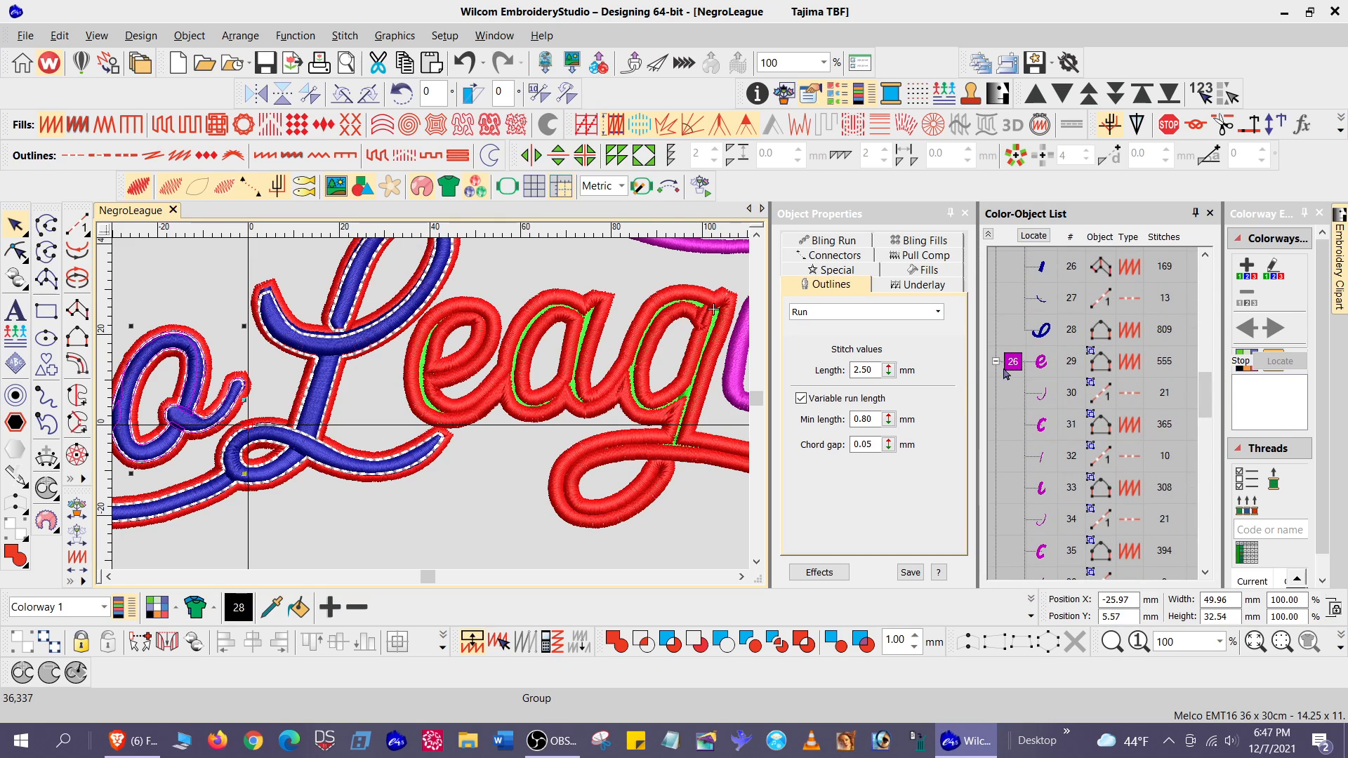
Recolor the grouped magenta e, a and q letters with blue color 10
click(1012, 361)
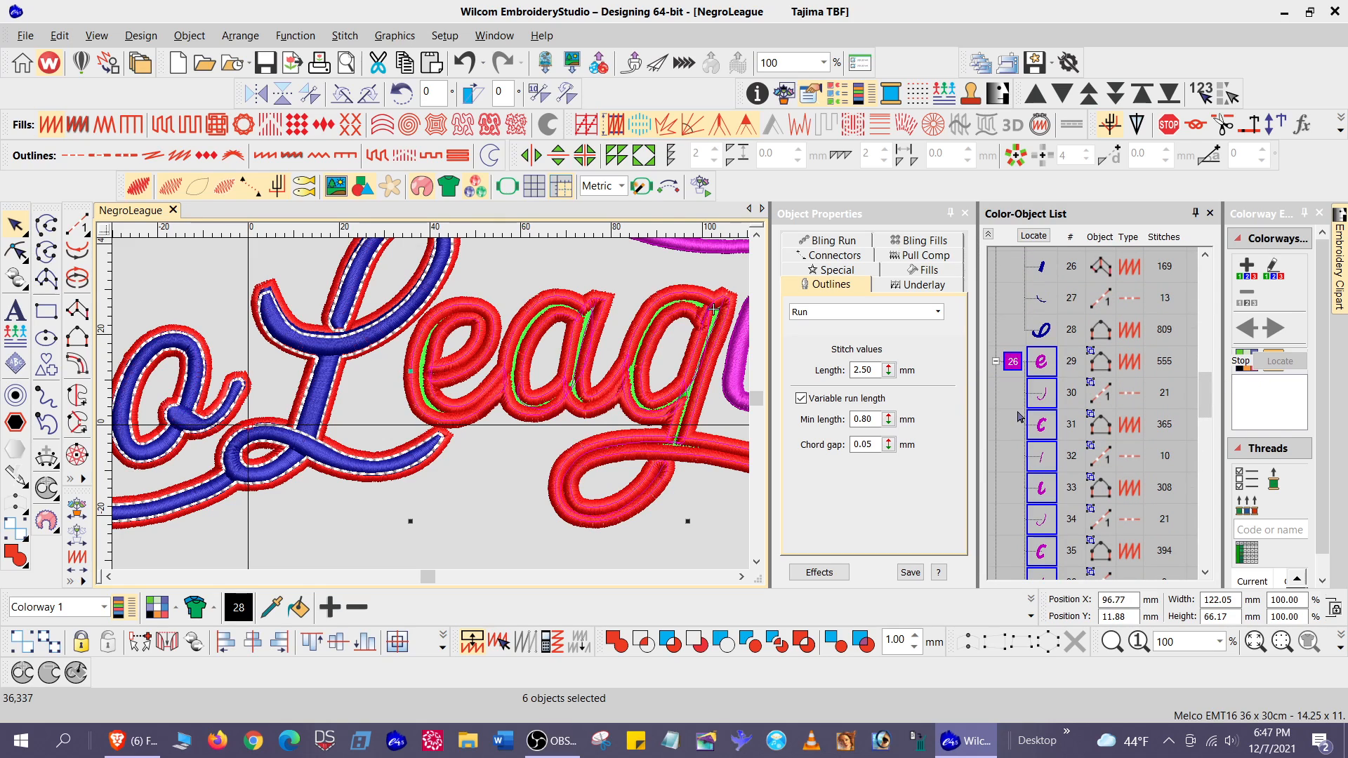
drag(1218, 395, 1221, 432)
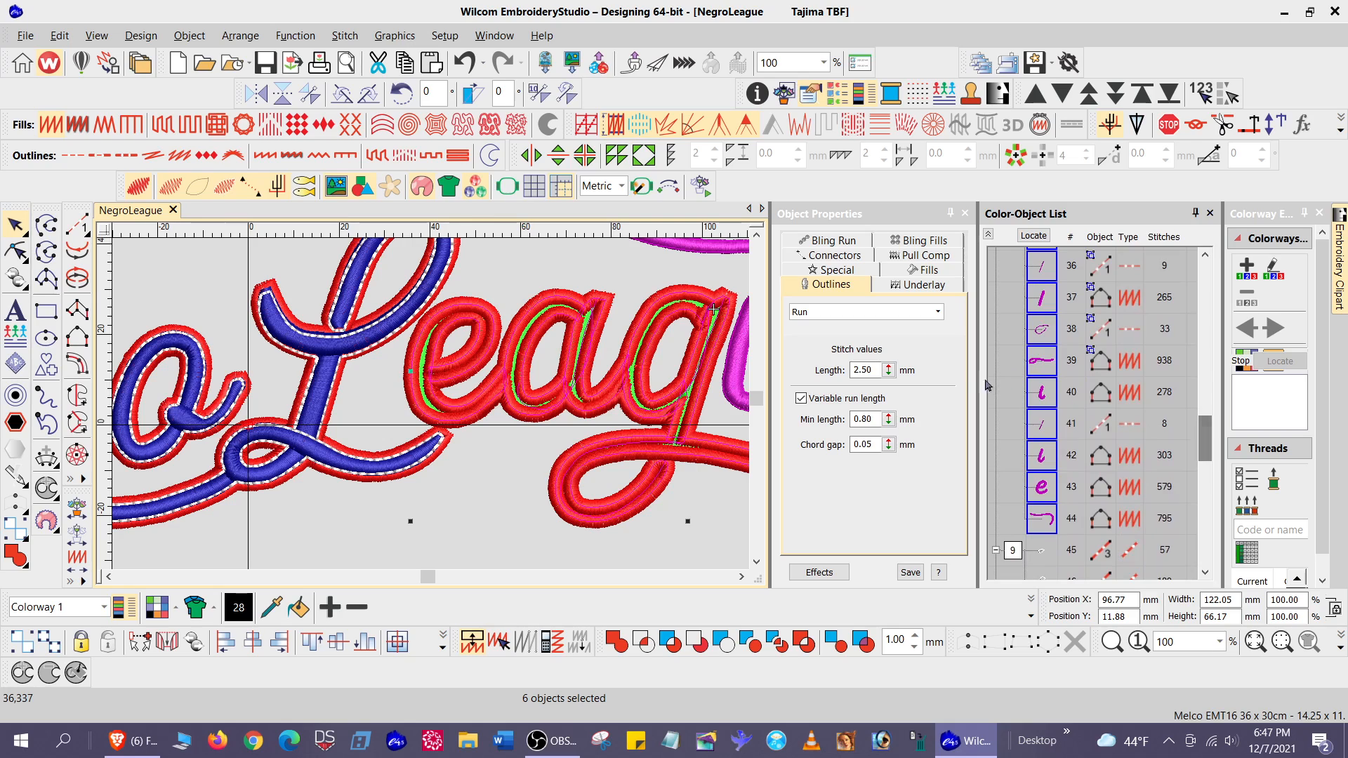
click(1041, 375)
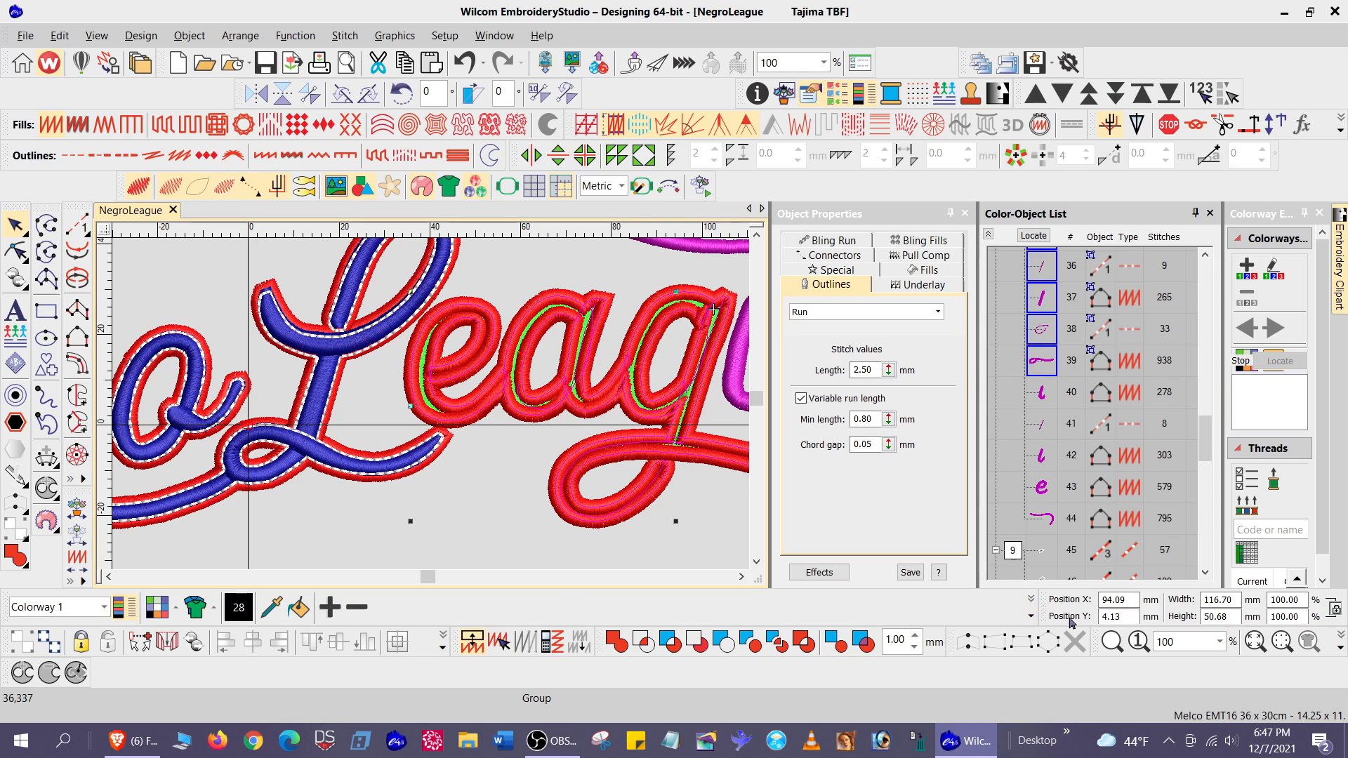
click(1031, 604)
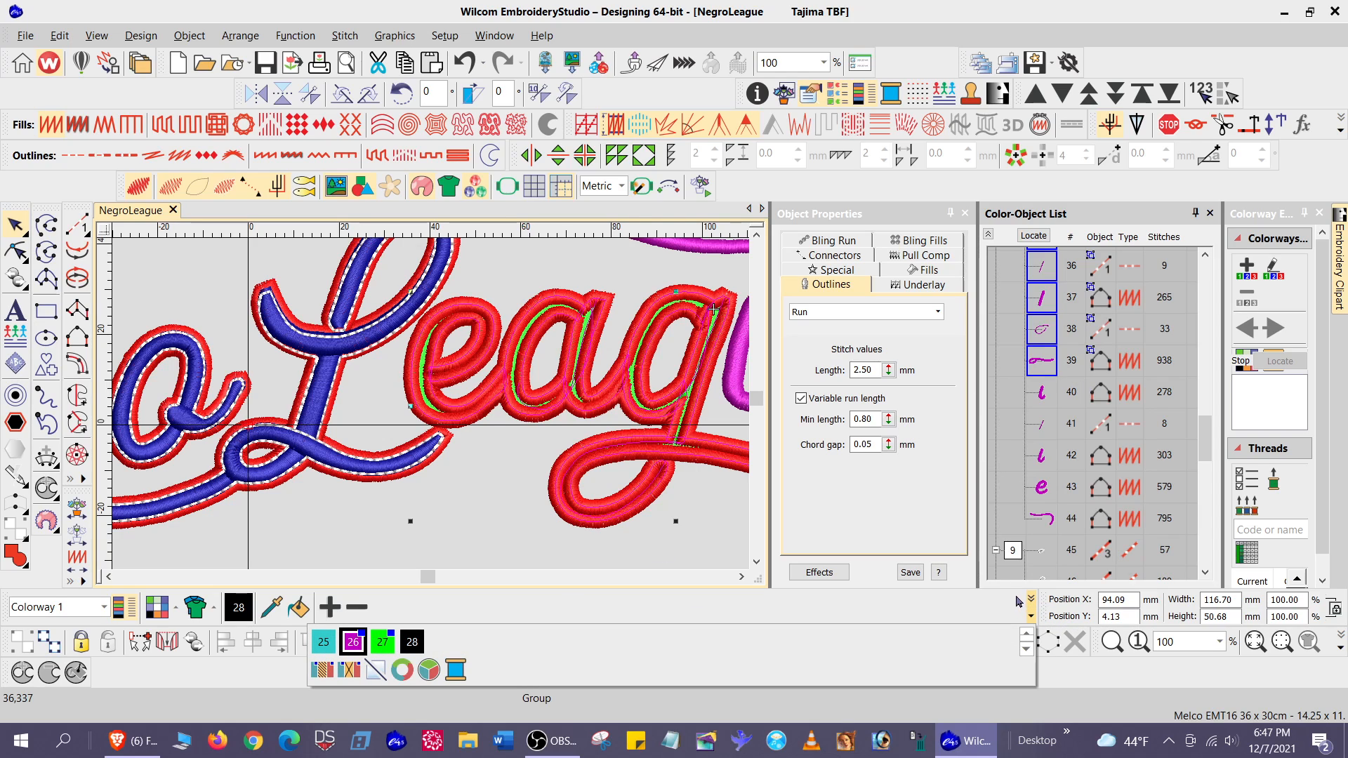
click(1028, 634)
click(1030, 616)
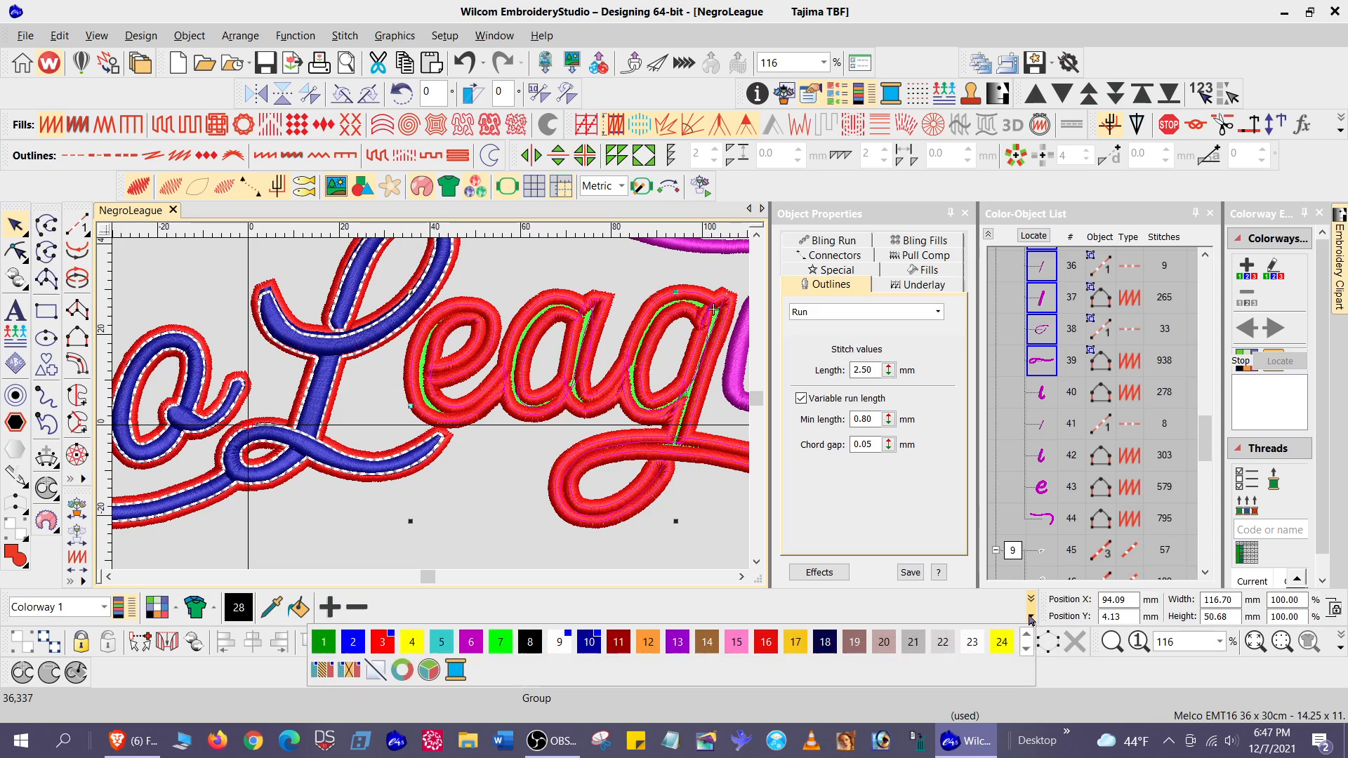
click(588, 641)
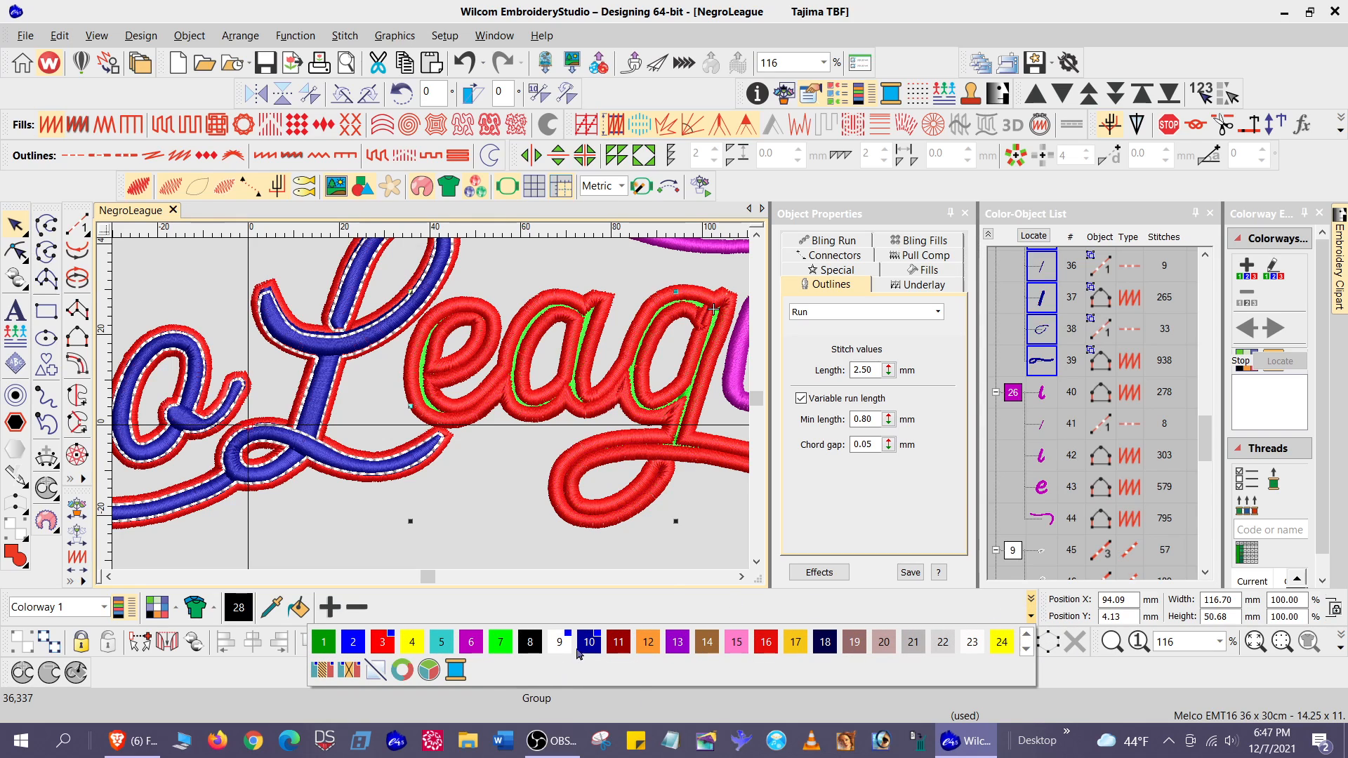
key(Escape)
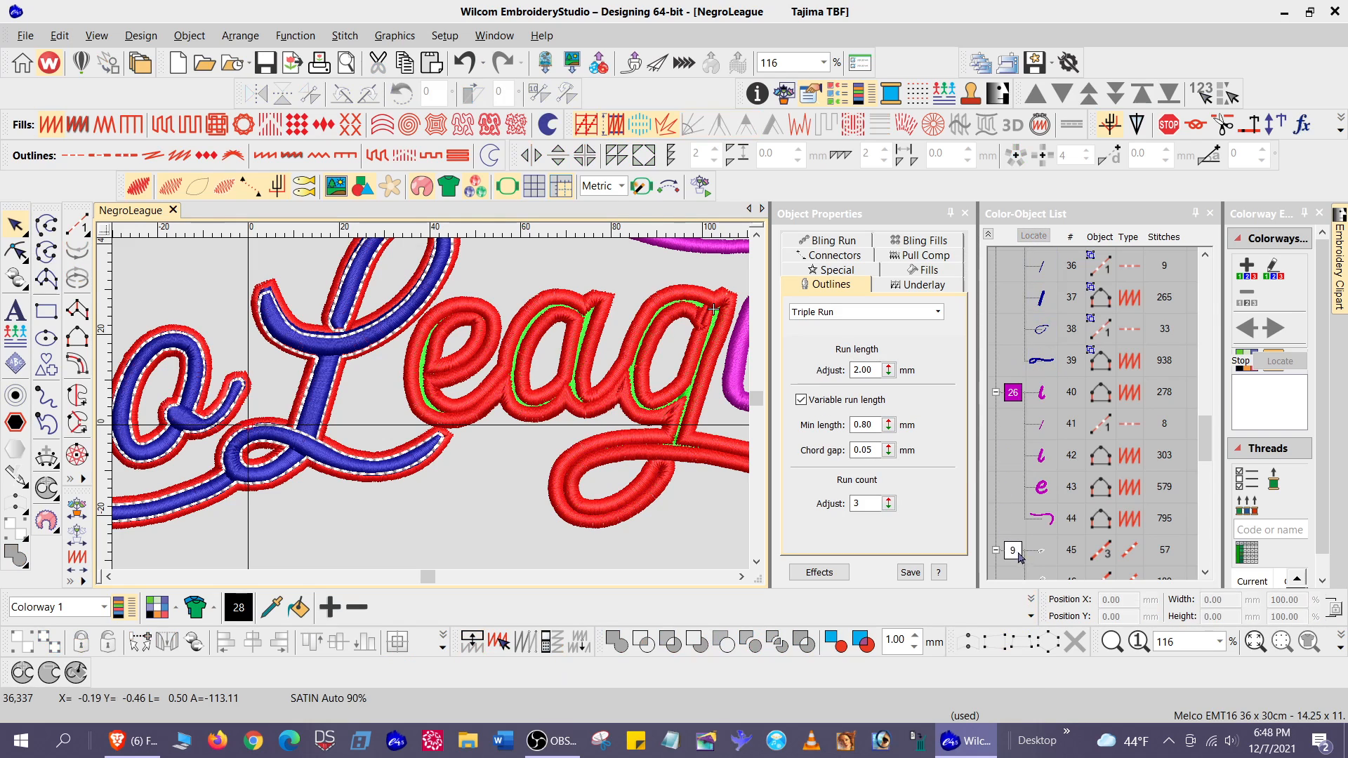
Move the blue e, a and q group to the end of the stitching sequence, after the red satin borders
click(1044, 363)
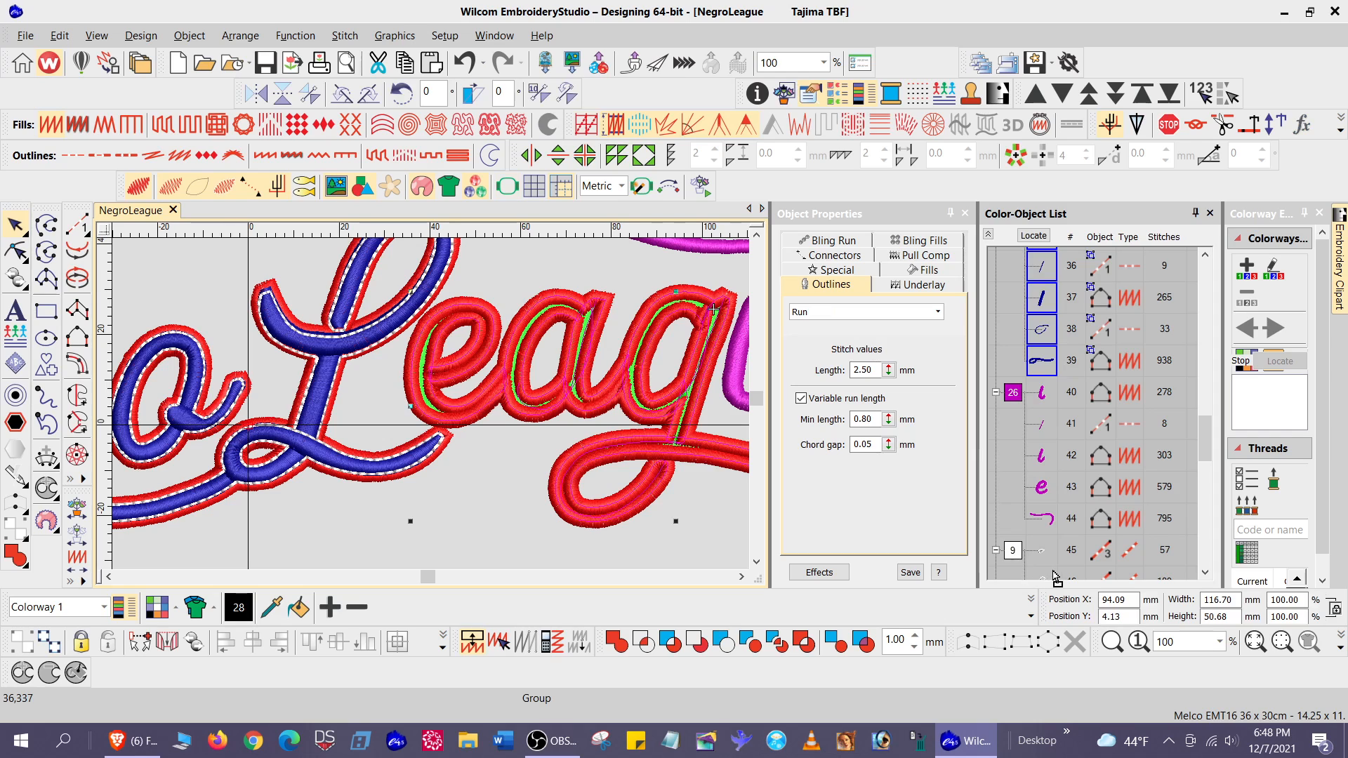
scroll(1044, 577, down, 5)
drag(1044, 578, 1032, 575)
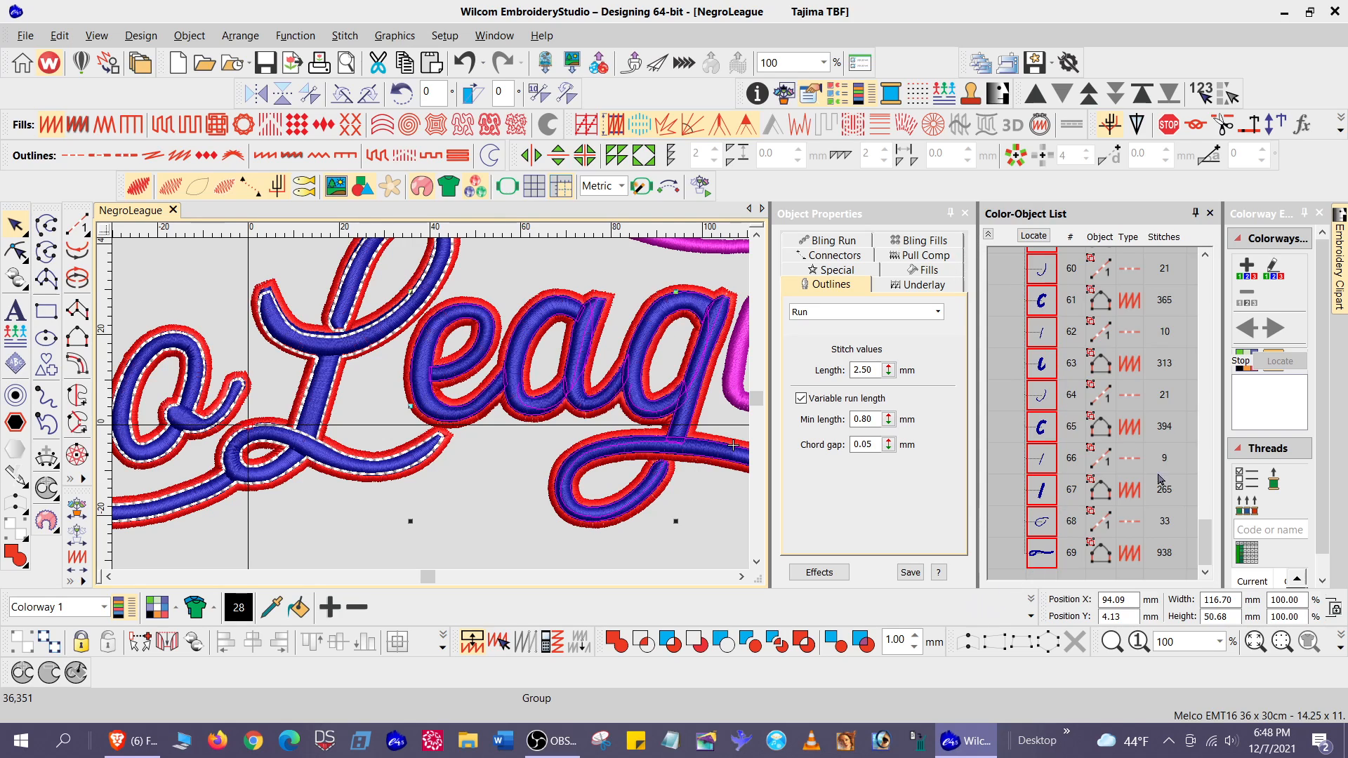
Create one simple offset around the green copies with 0.00 mm spacing, object type Triple Run, including offsets for holes
drag(1207, 546, 1246, 495)
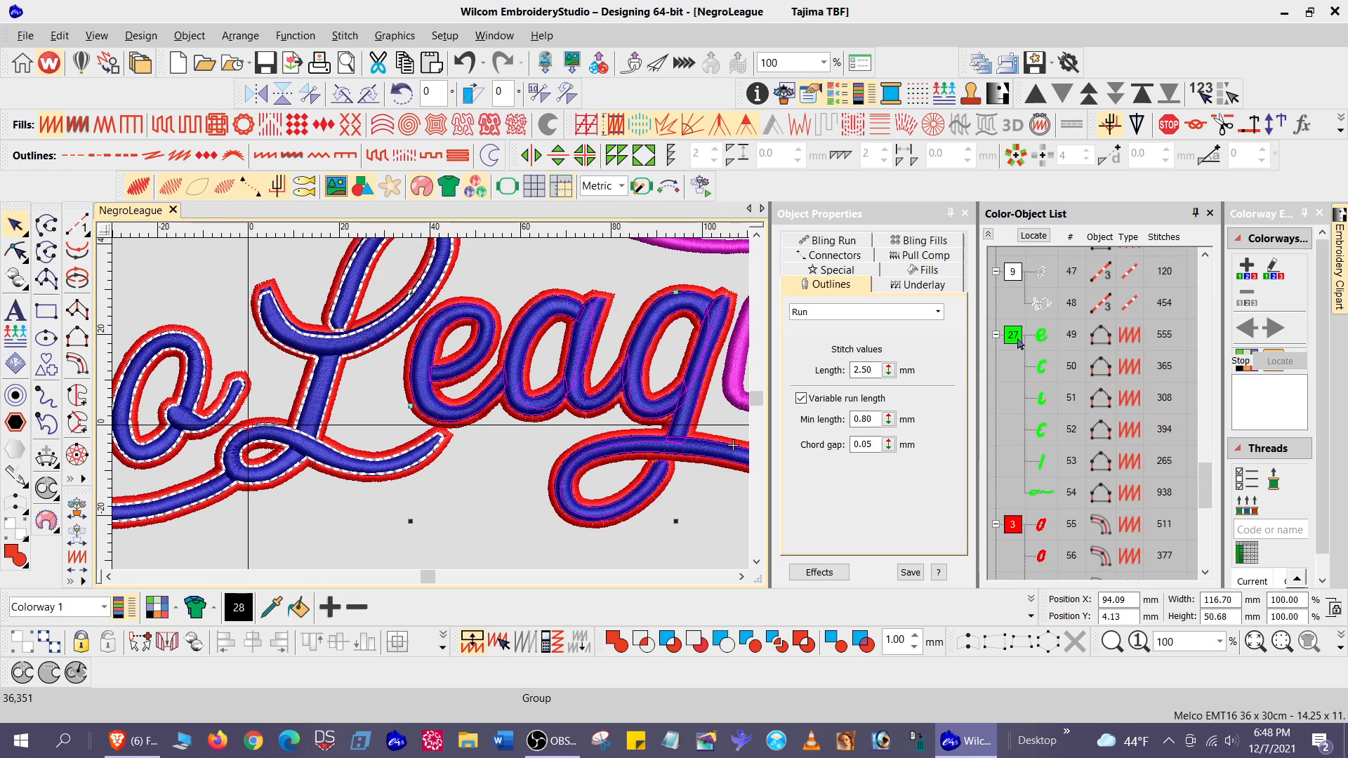
click(1014, 338)
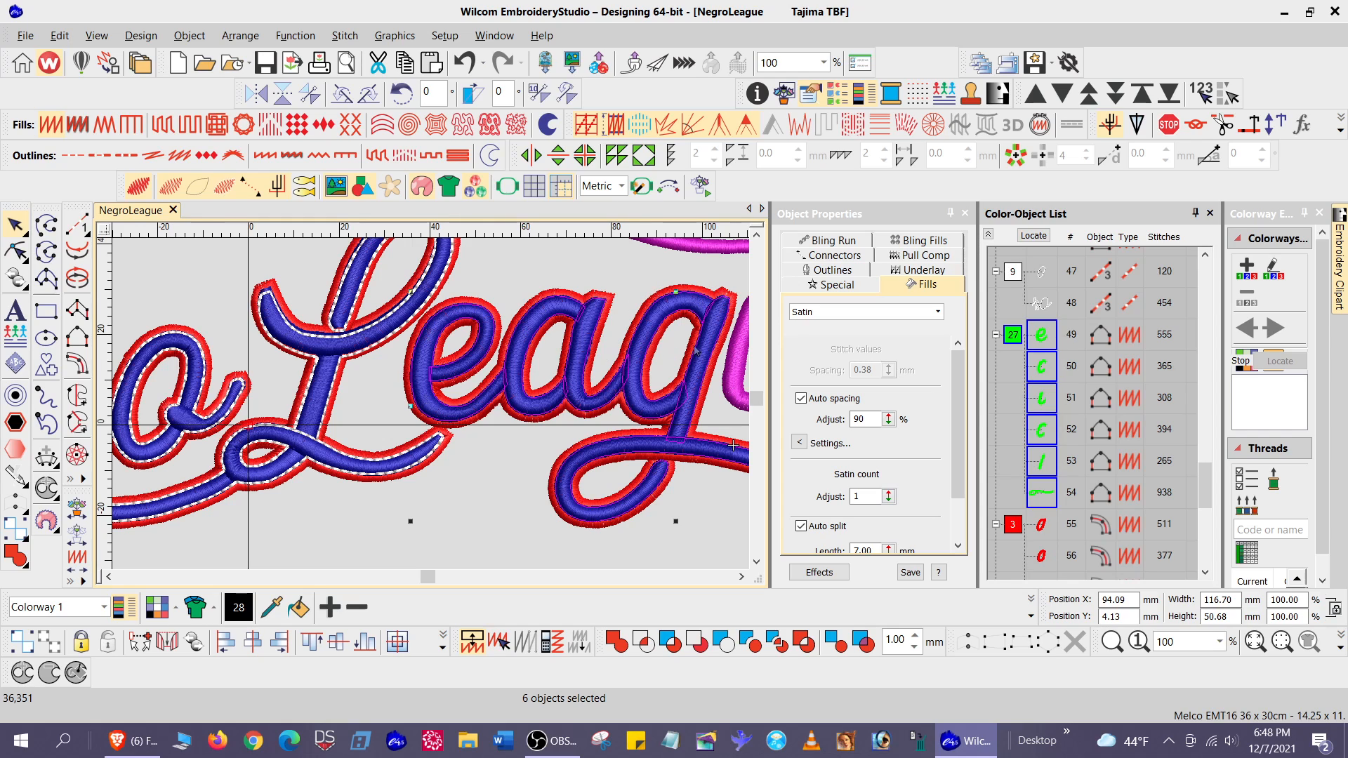
click(15, 396)
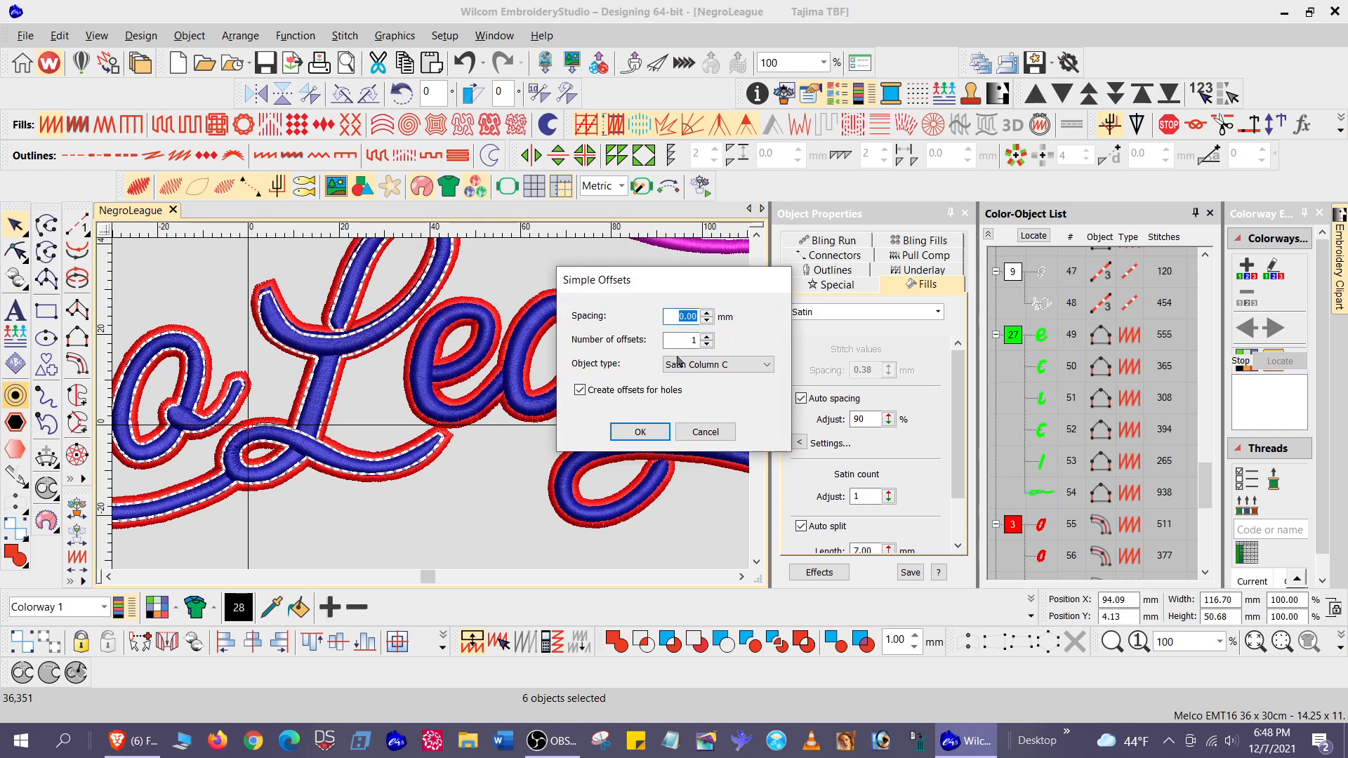
click(766, 364)
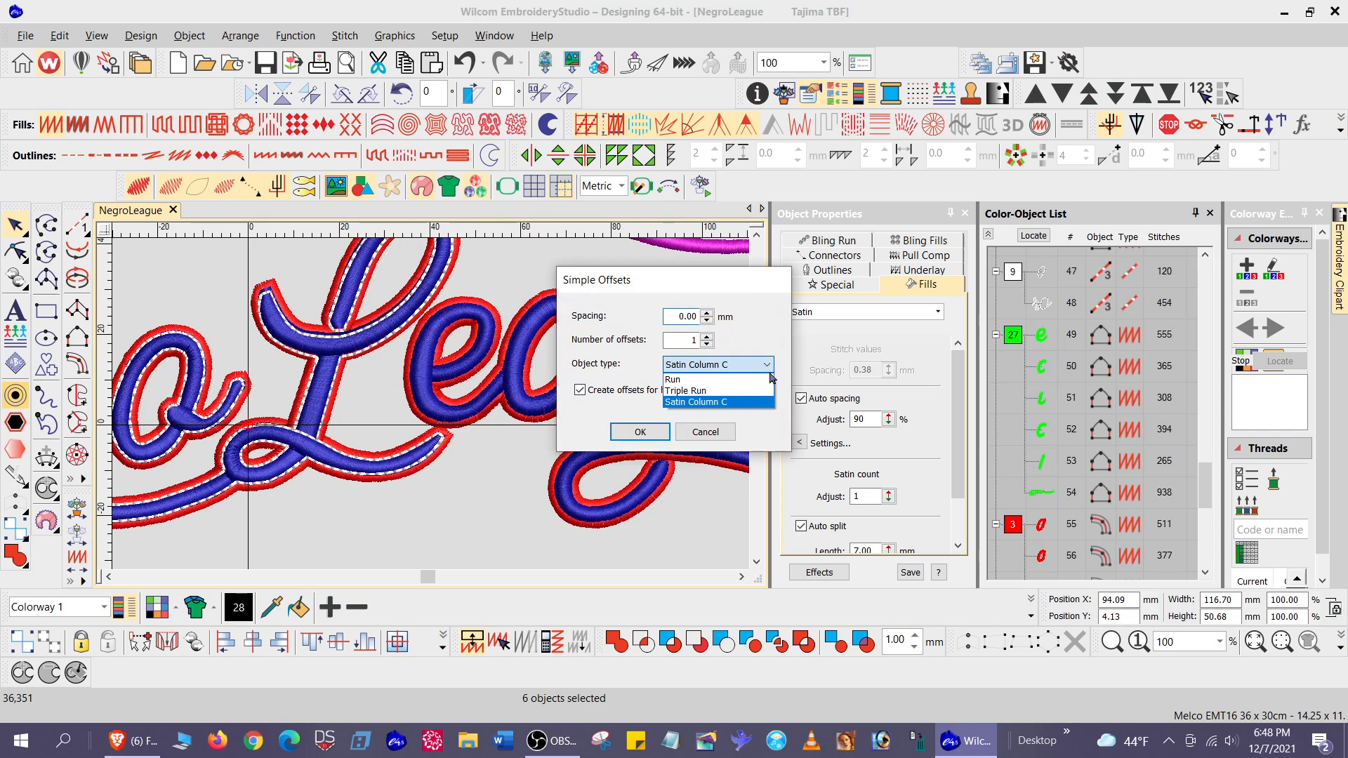
click(705, 391)
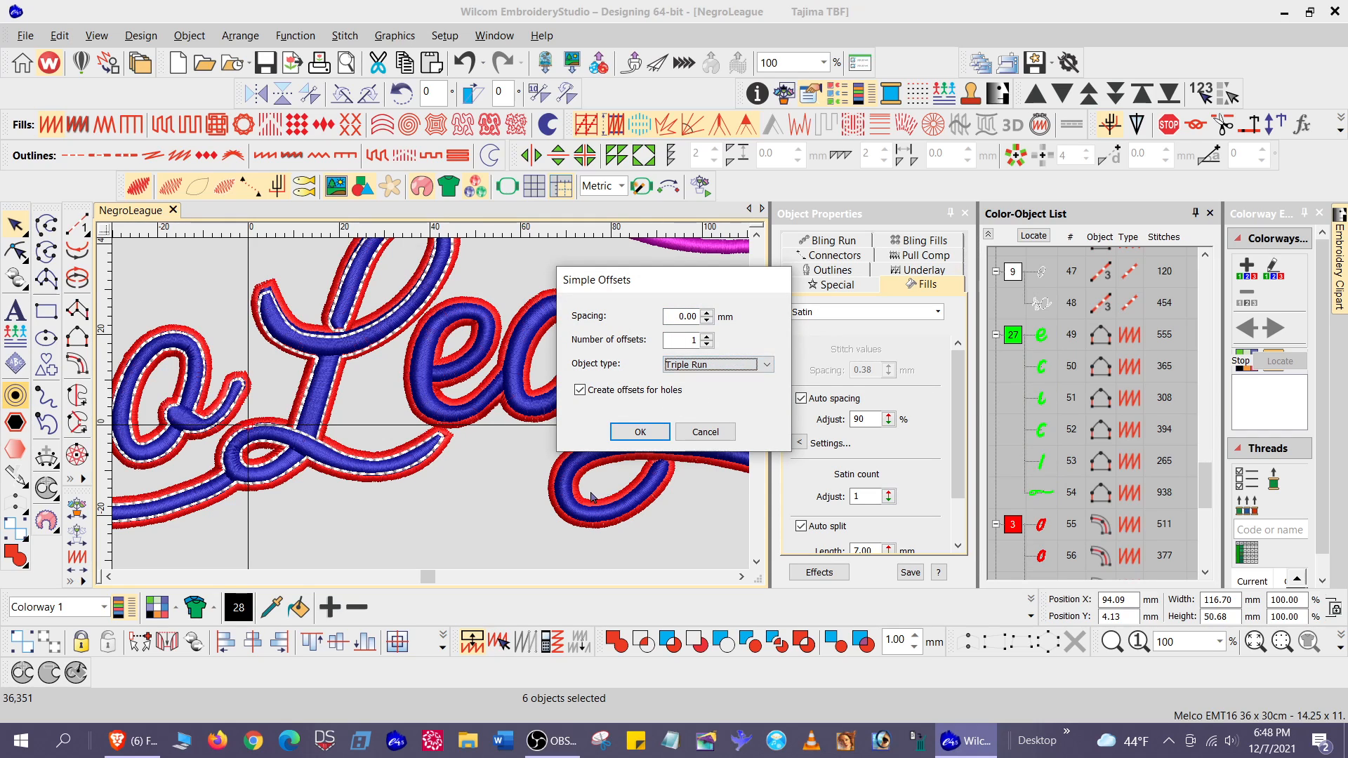
click(640, 434)
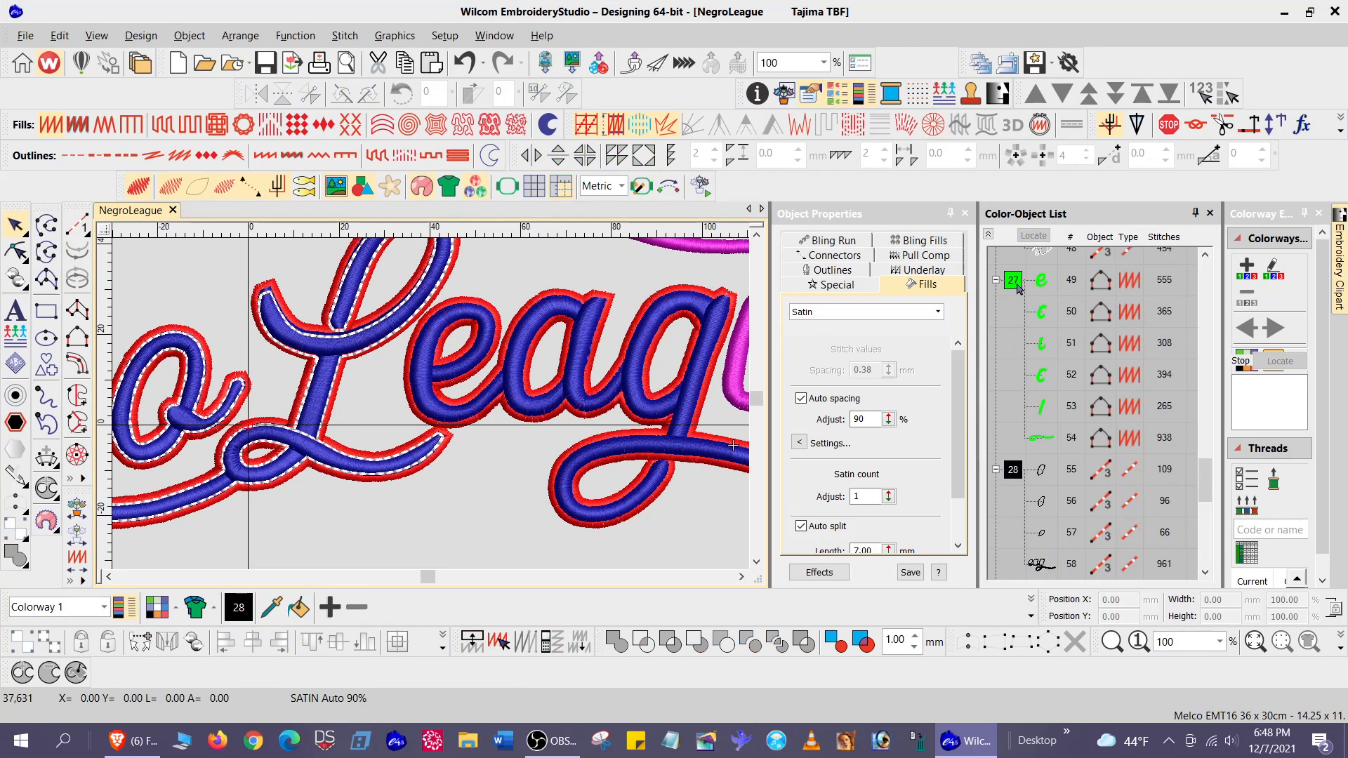
Create a second Triple Run offset around the green copies with the same offset settings
click(1018, 287)
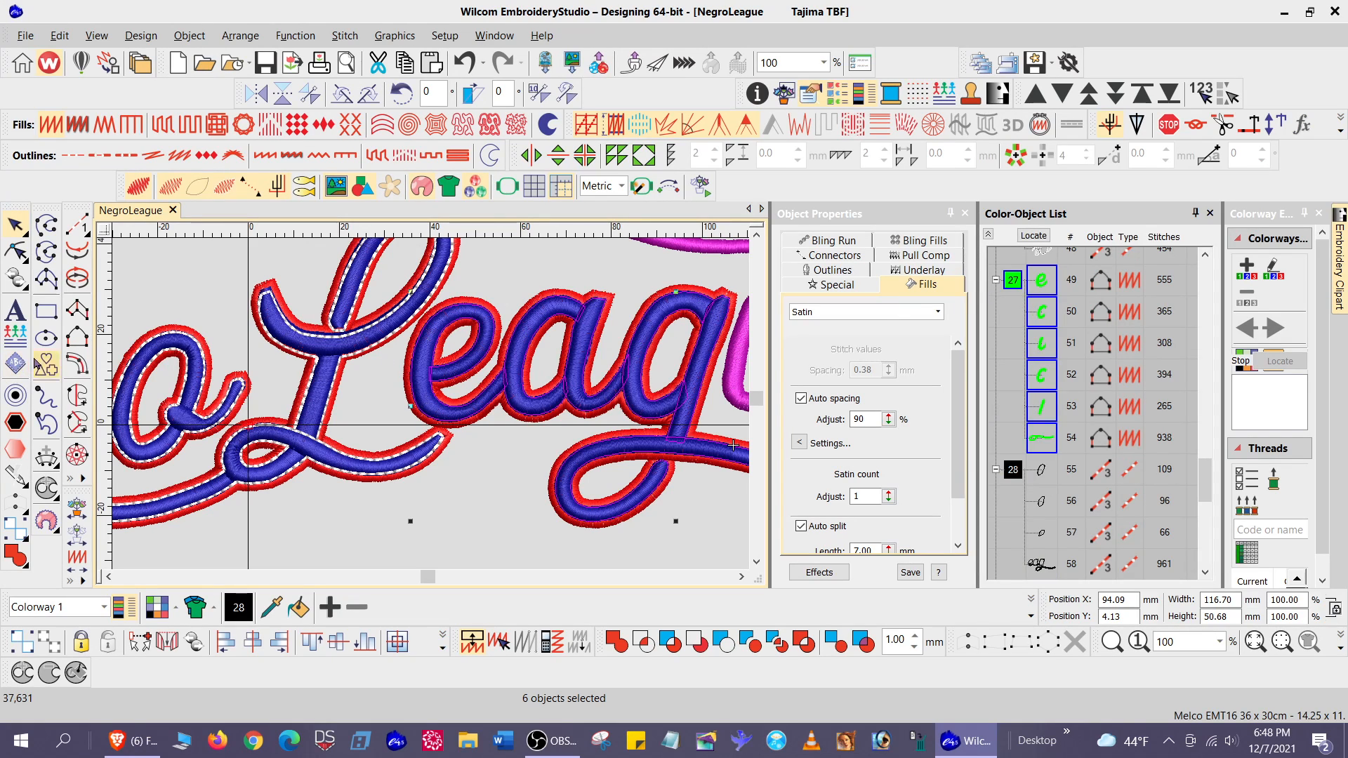
click(15, 395)
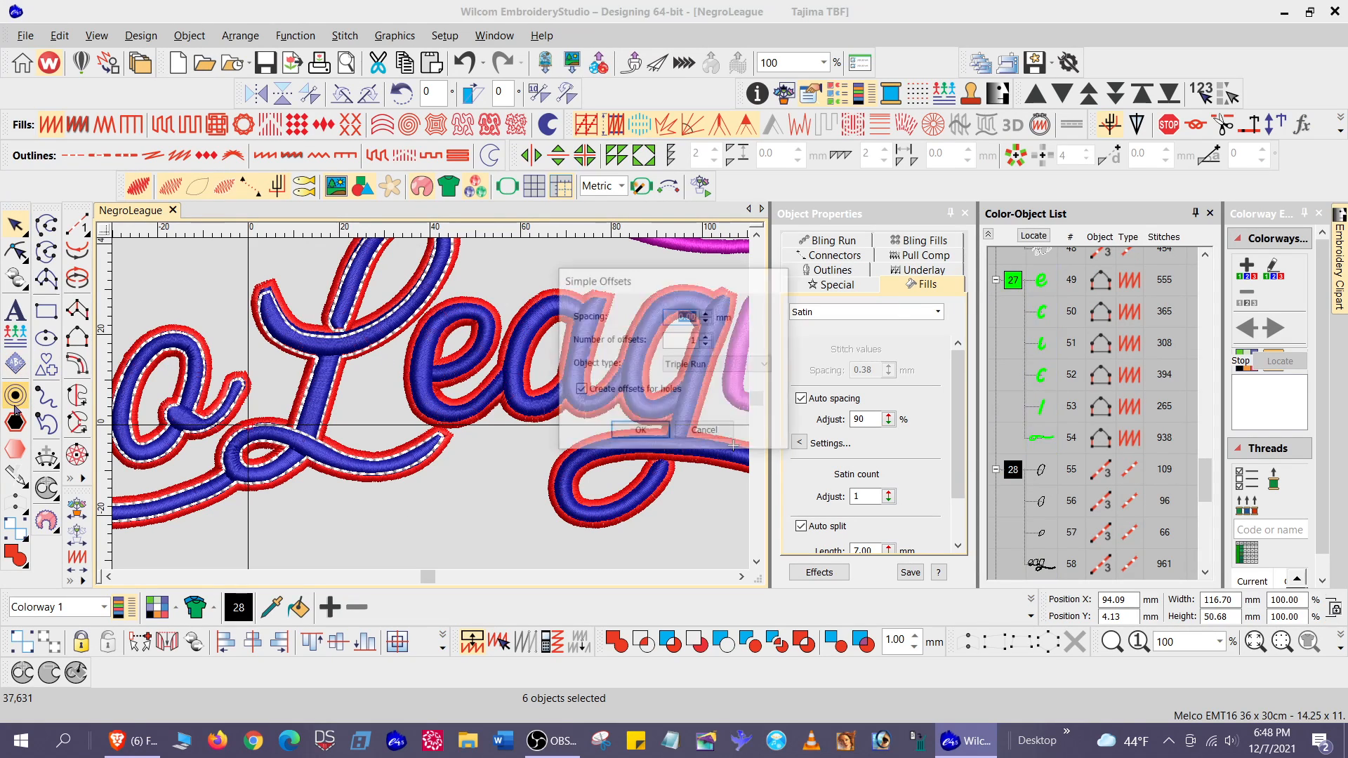
click(640, 432)
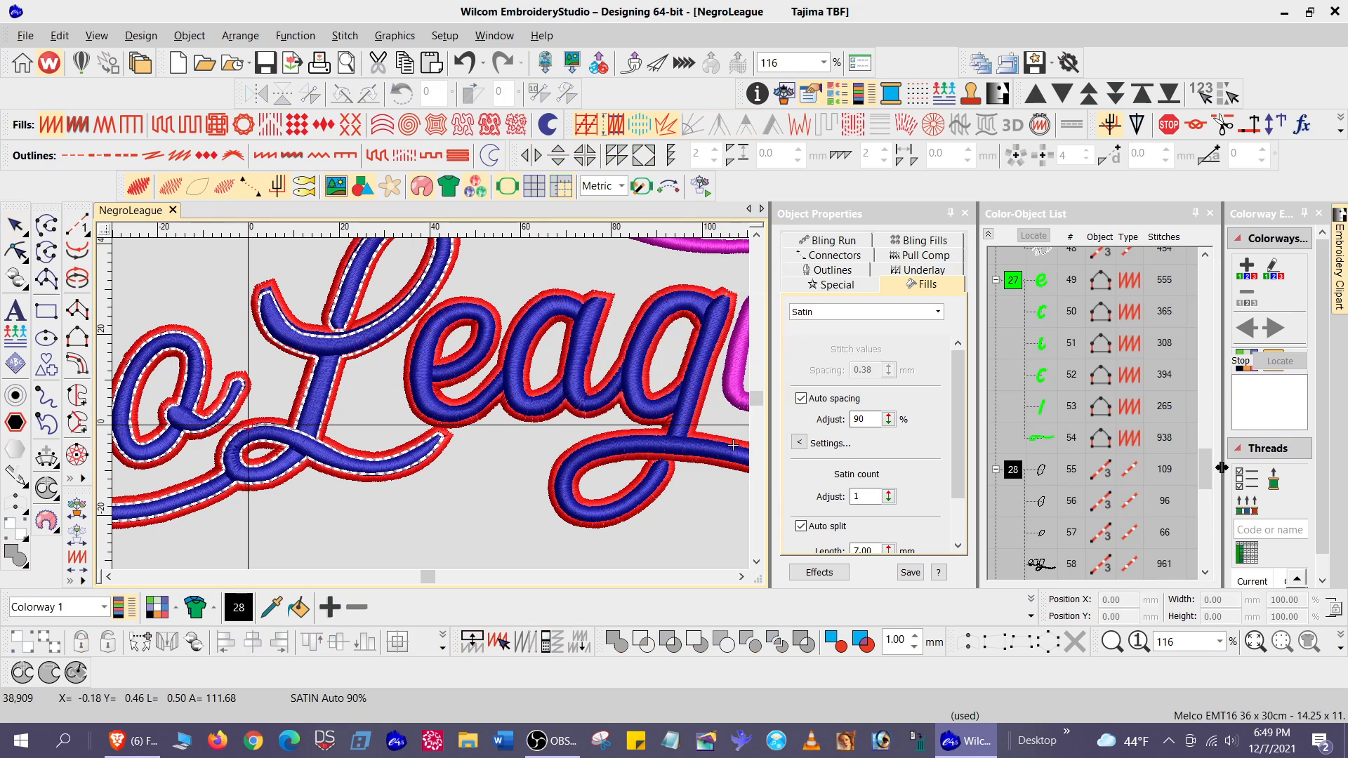
Undo the duplicate Triple Run offset, keeping a single set of run outlines around the letters
drag(1213, 467, 1247, 488)
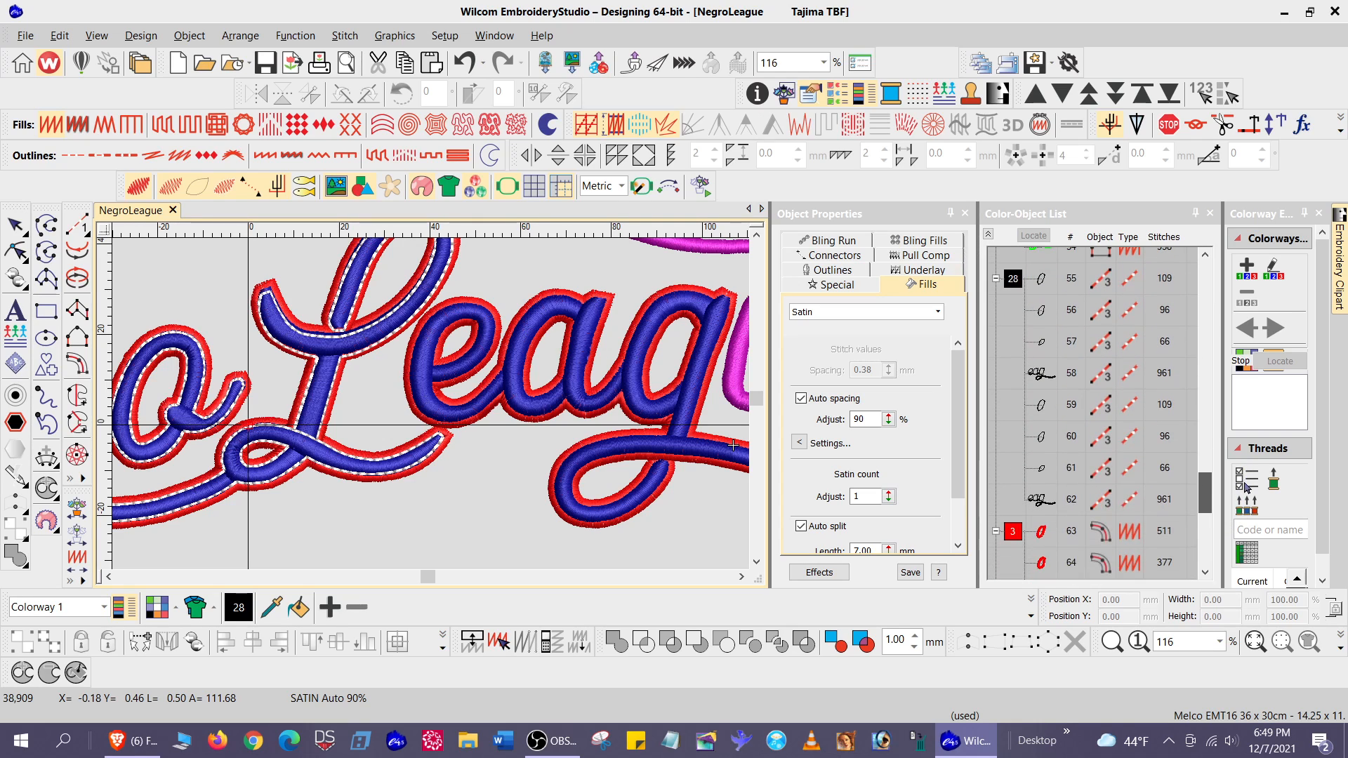
click(1042, 406)
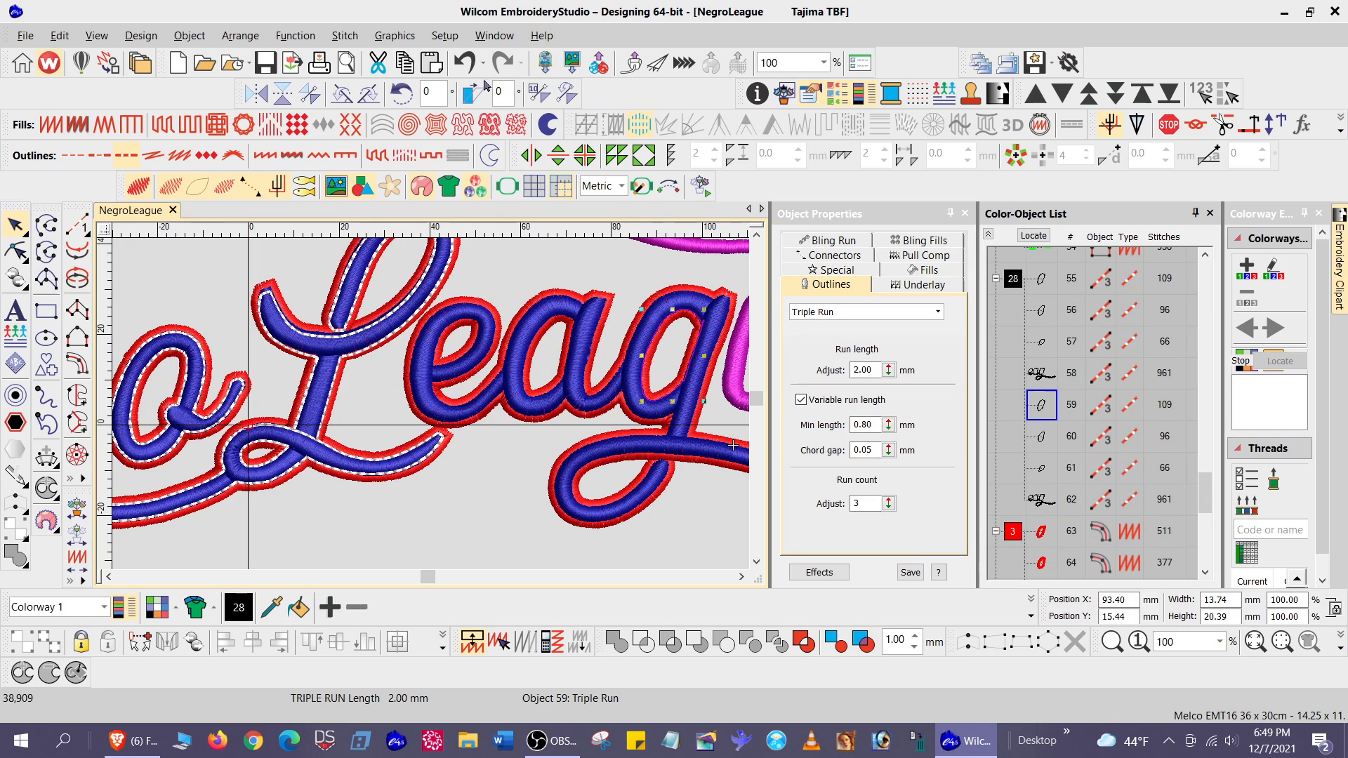
click(465, 63)
click(465, 63)
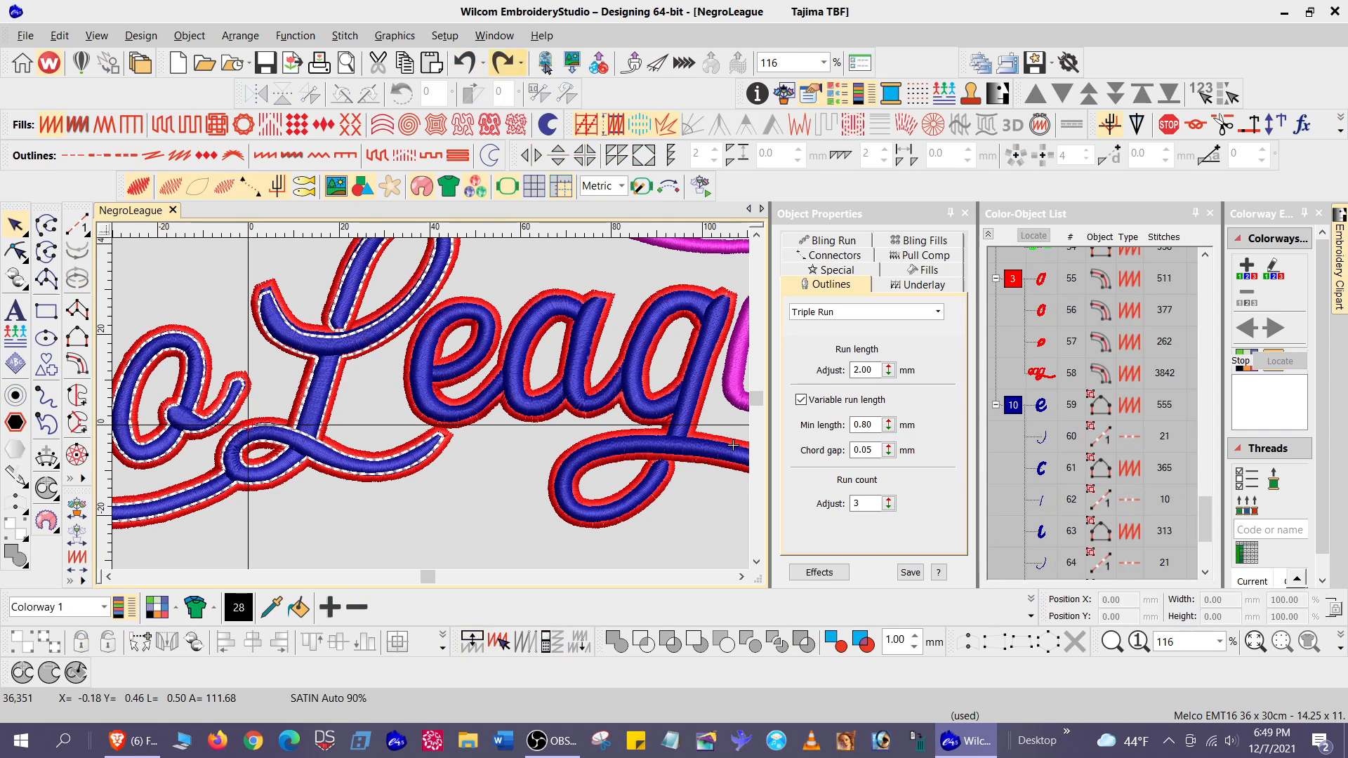
drag(1208, 528, 1209, 343)
click(501, 61)
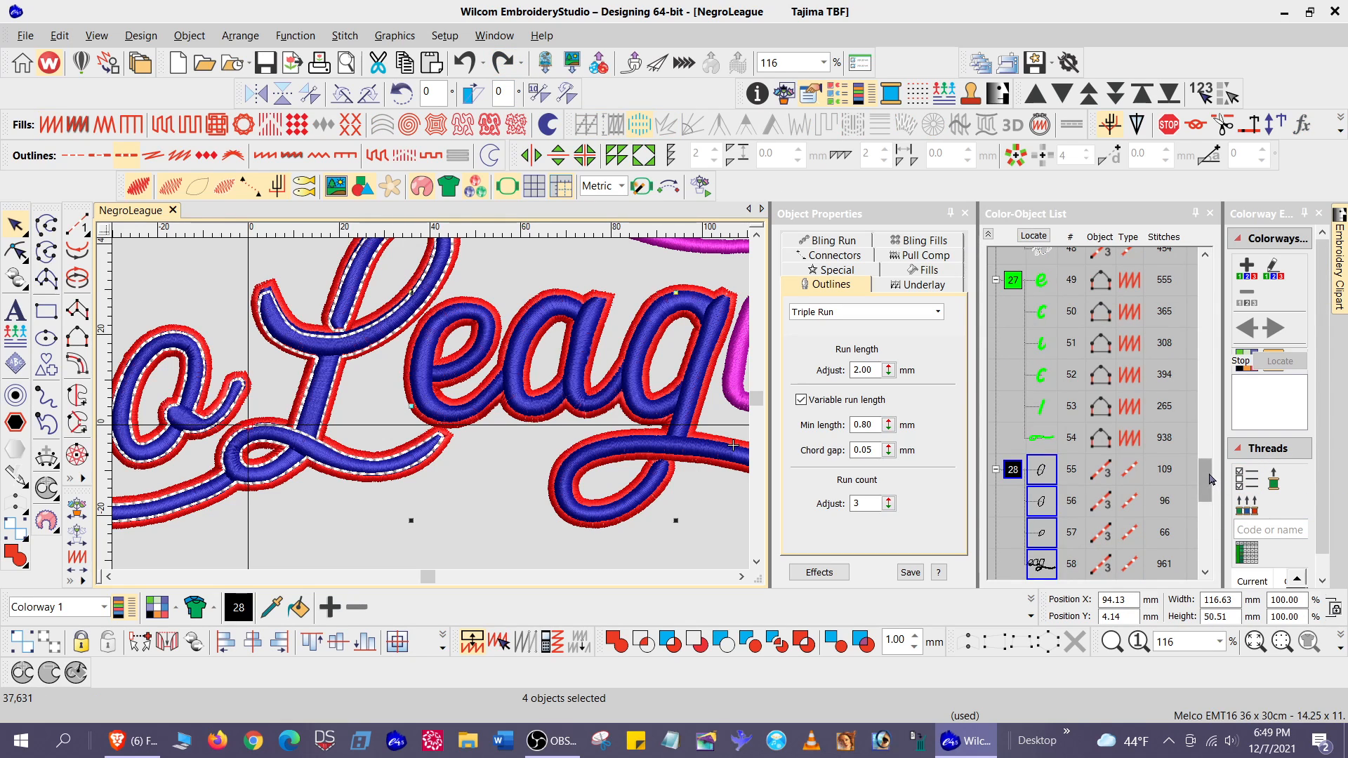
Recolor the four selected Triple Run outlines to white color 9 and move them to the end of the stitching sequence
scroll(1217, 493, down, 3)
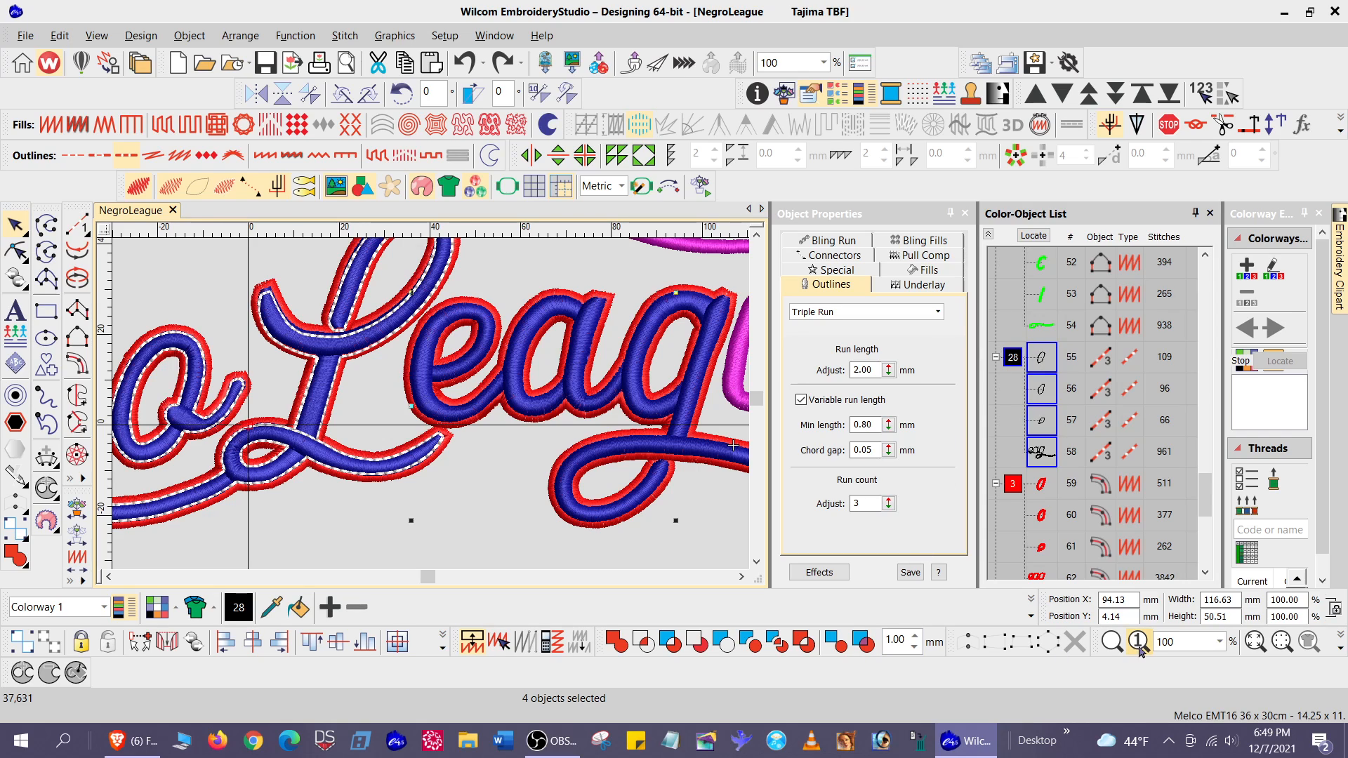
click(1028, 603)
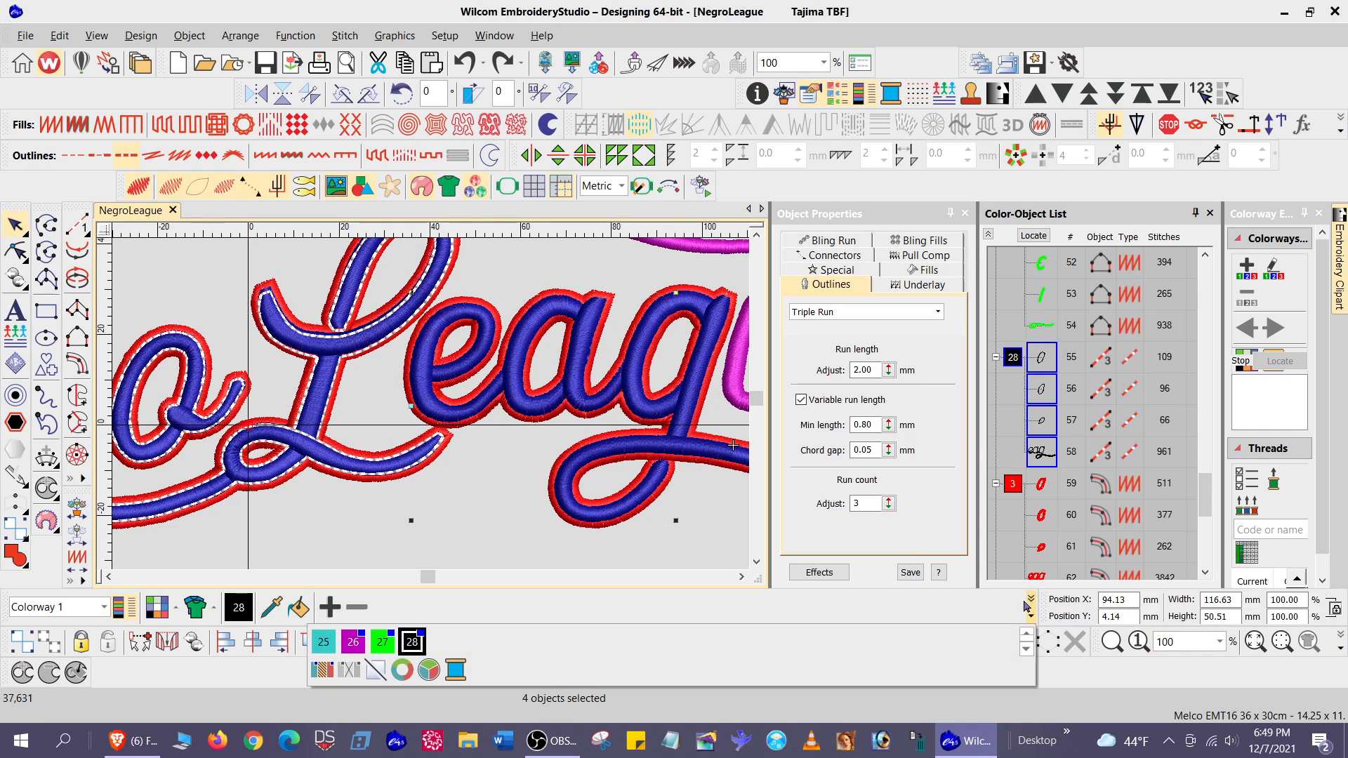
click(1031, 616)
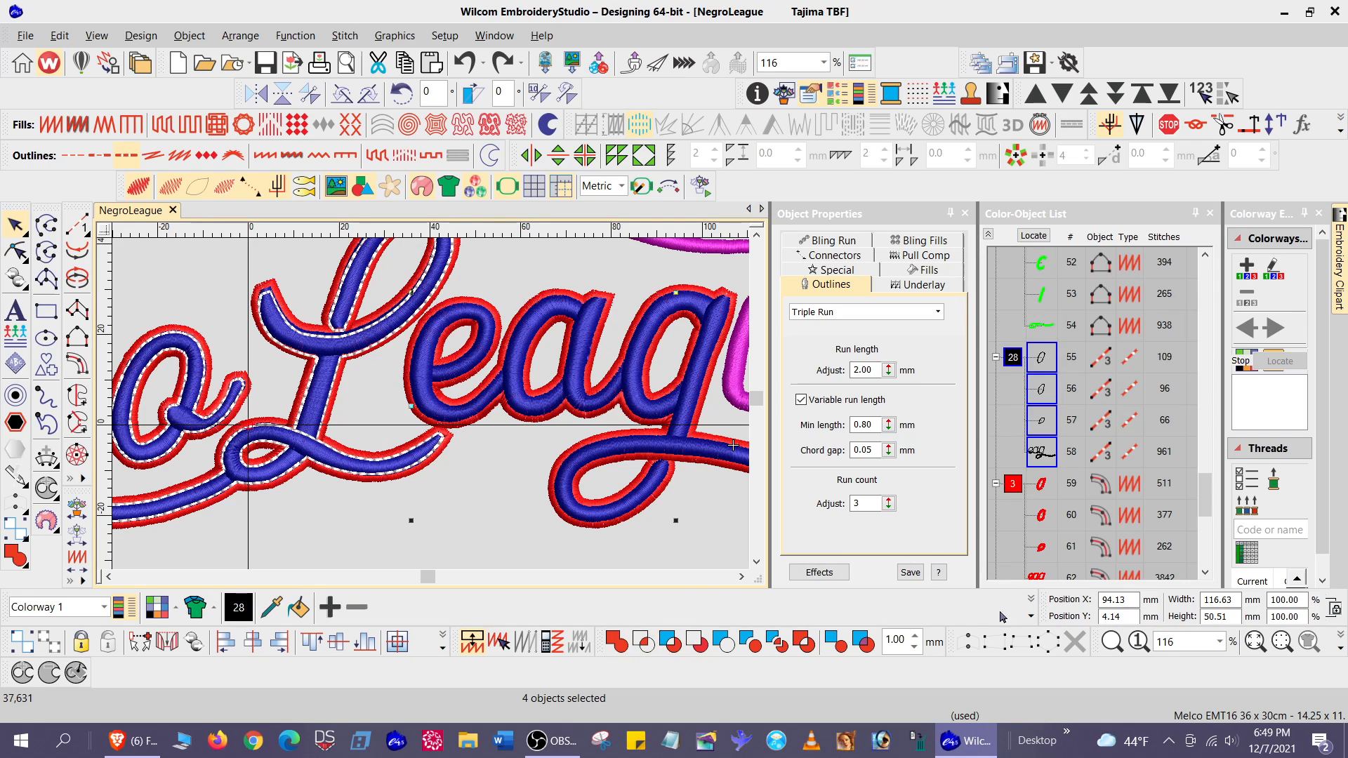
click(1030, 604)
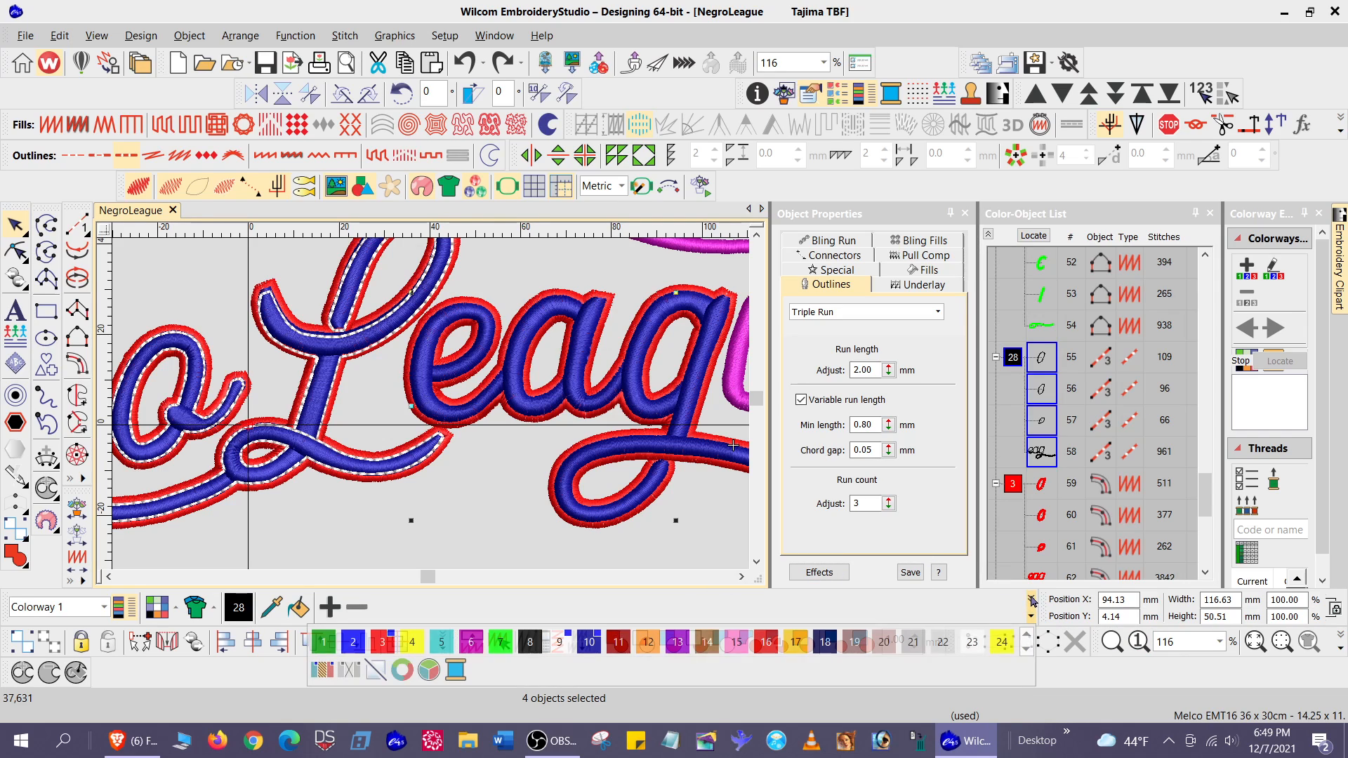
click(562, 643)
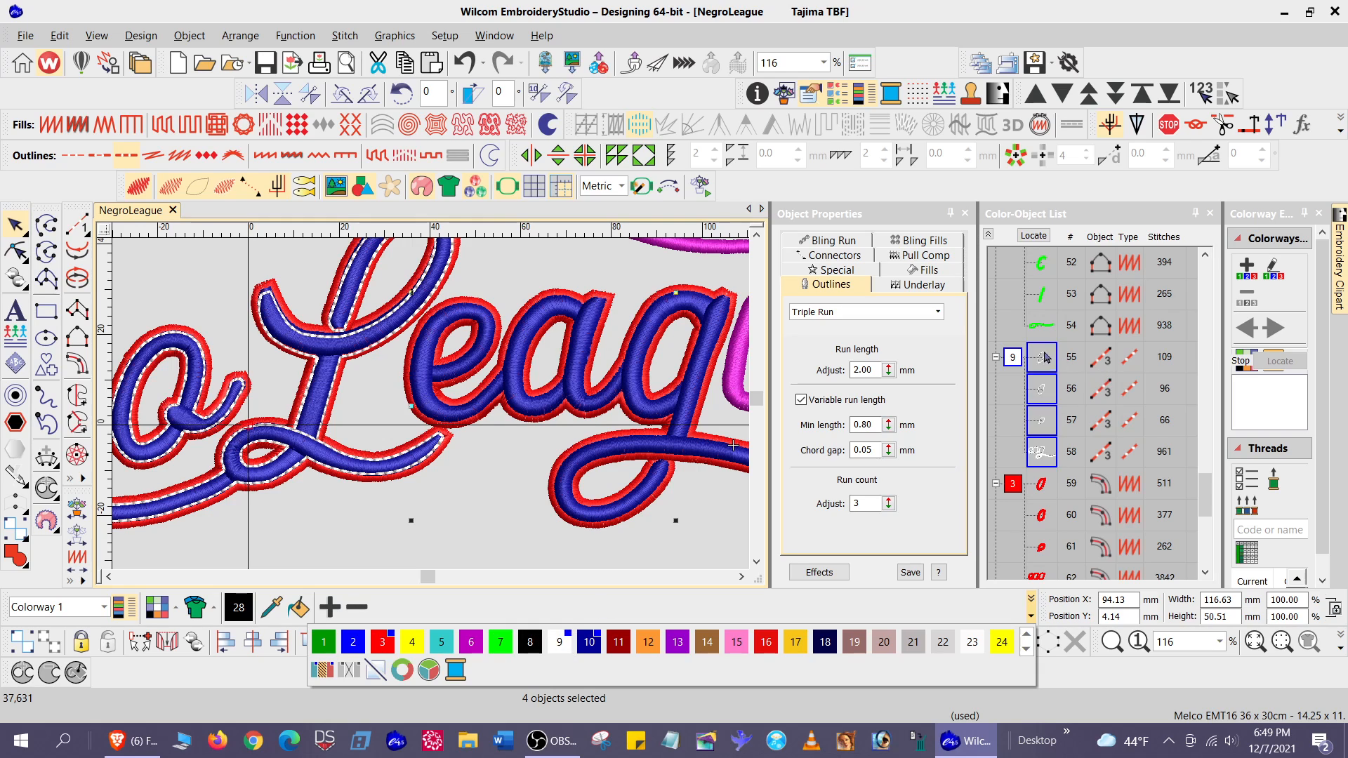
drag(1043, 350, 1041, 577)
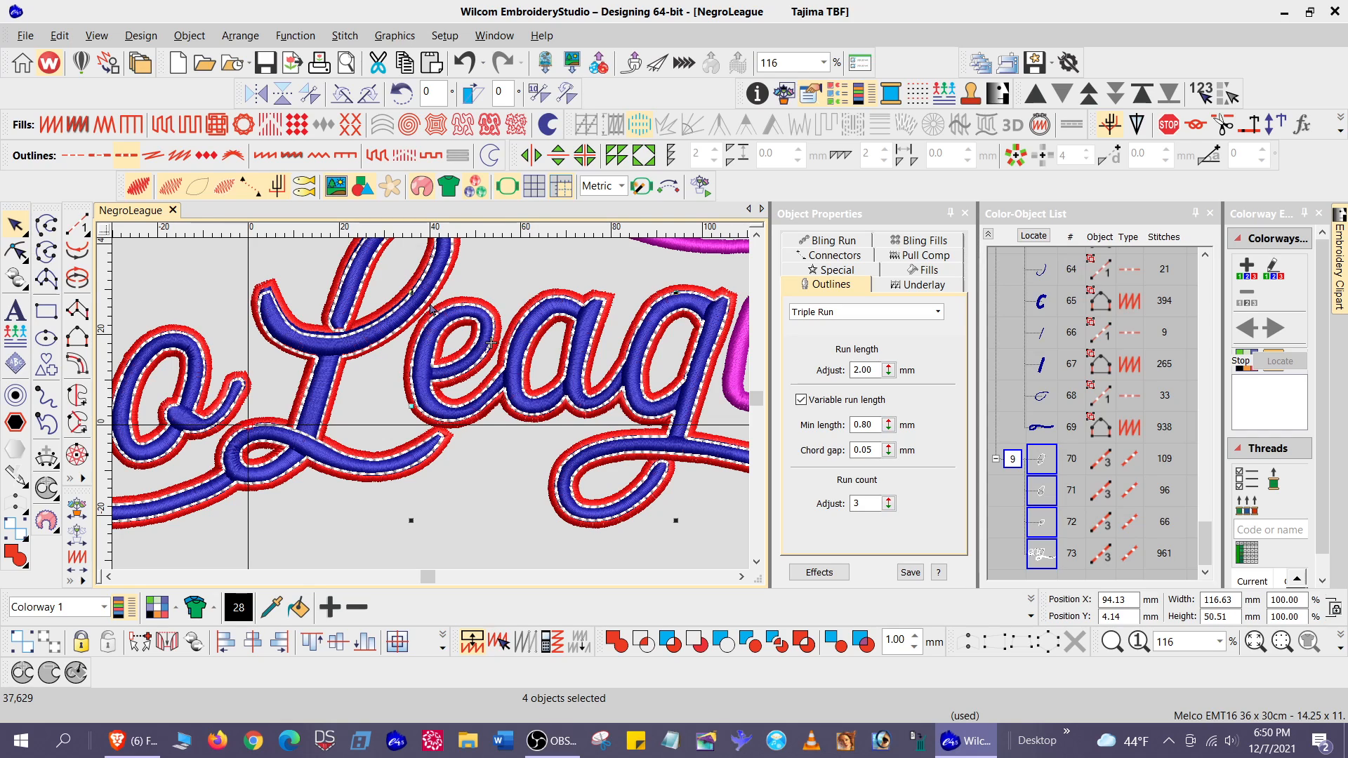
key(Escape)
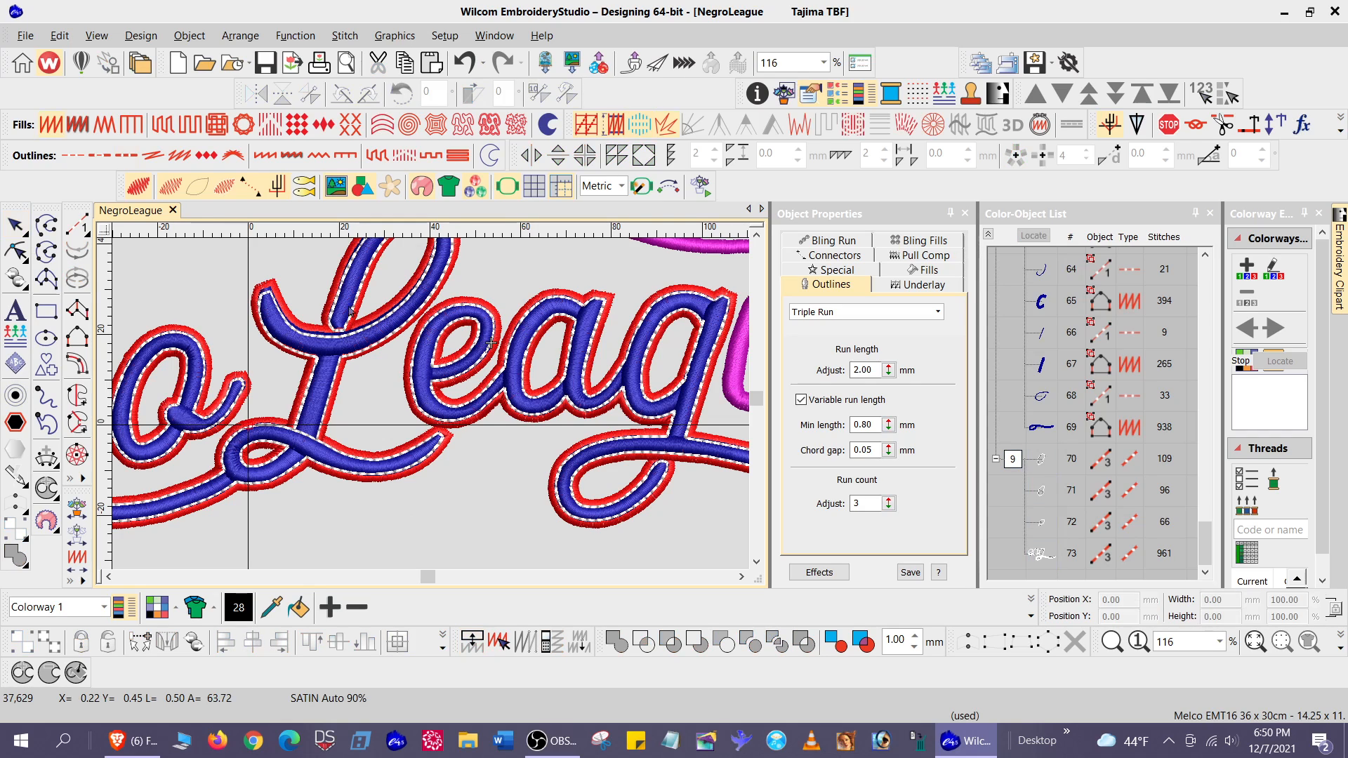
Make the properties of the white Triple Run outline around the L current and apply them to the e, a and q outline
click(350, 361)
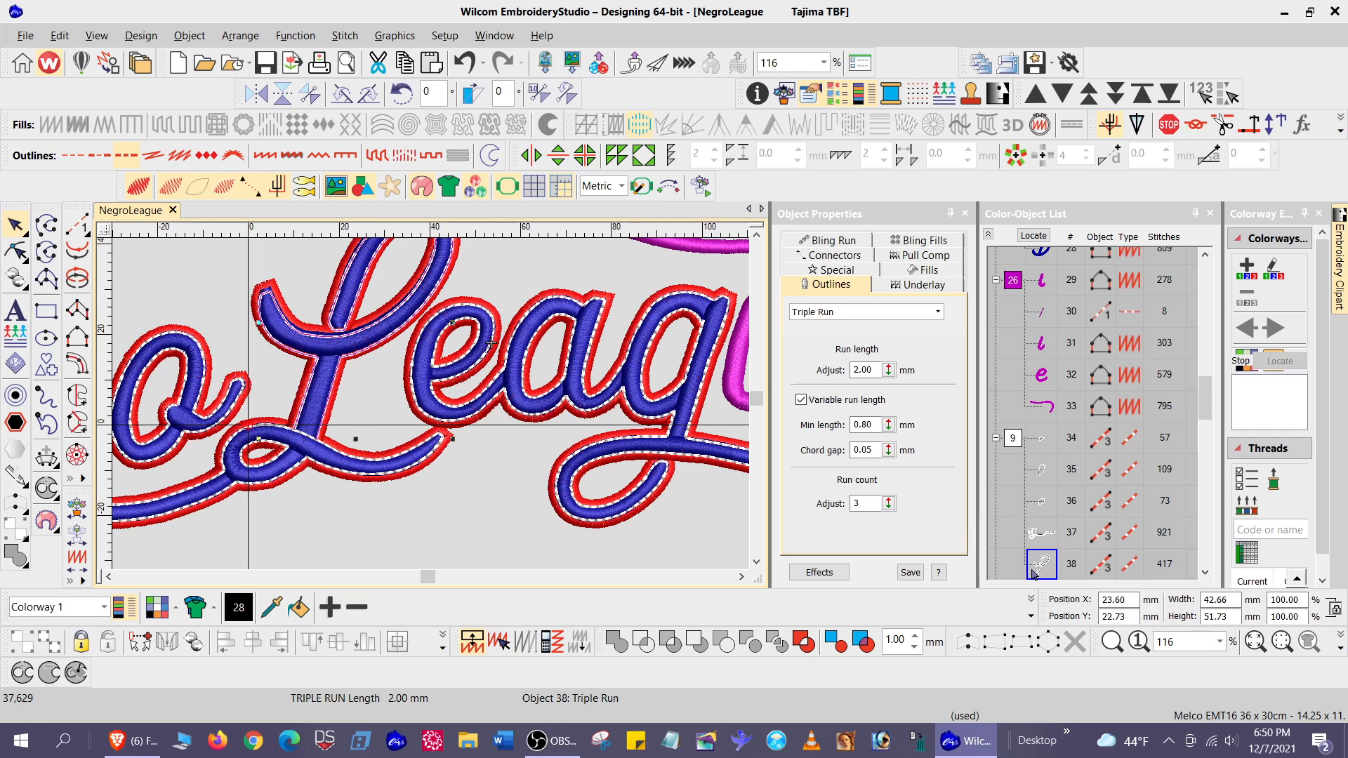
click(201, 40)
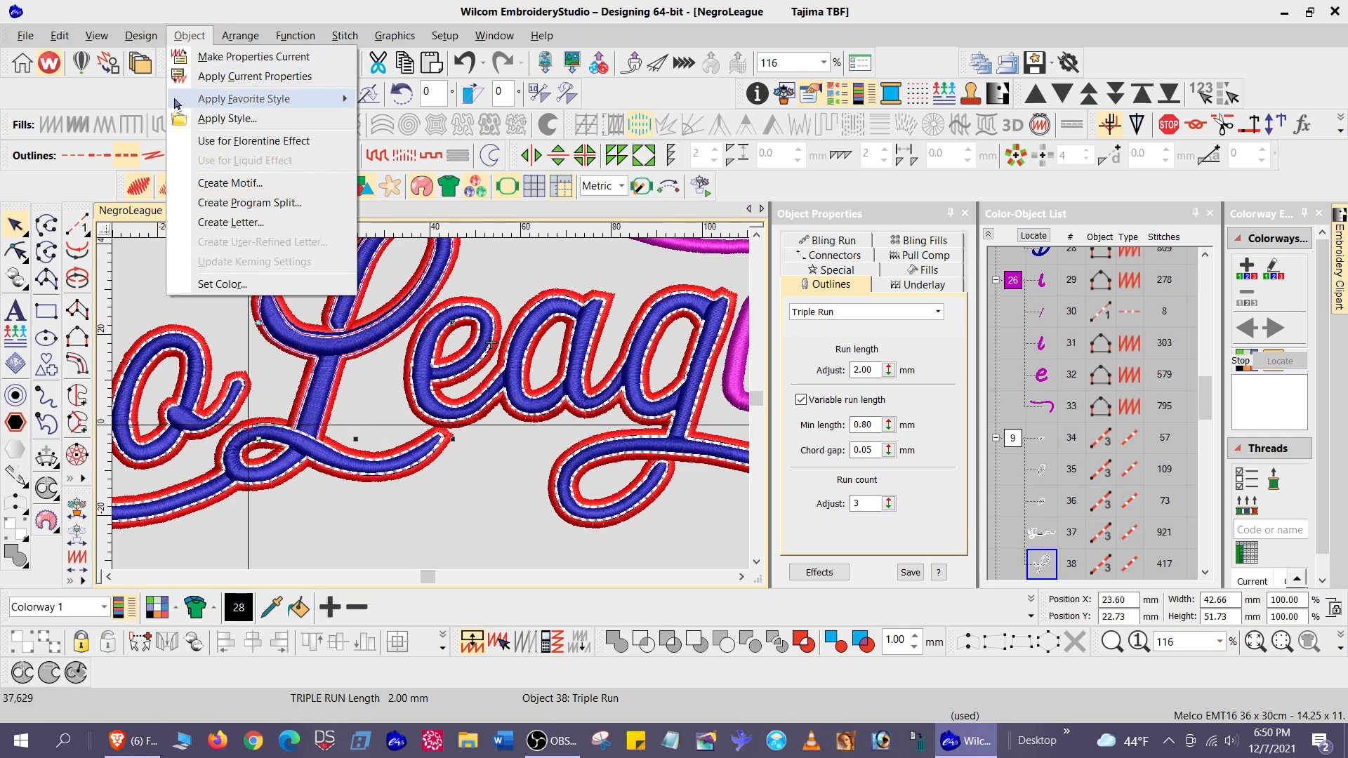
click(247, 59)
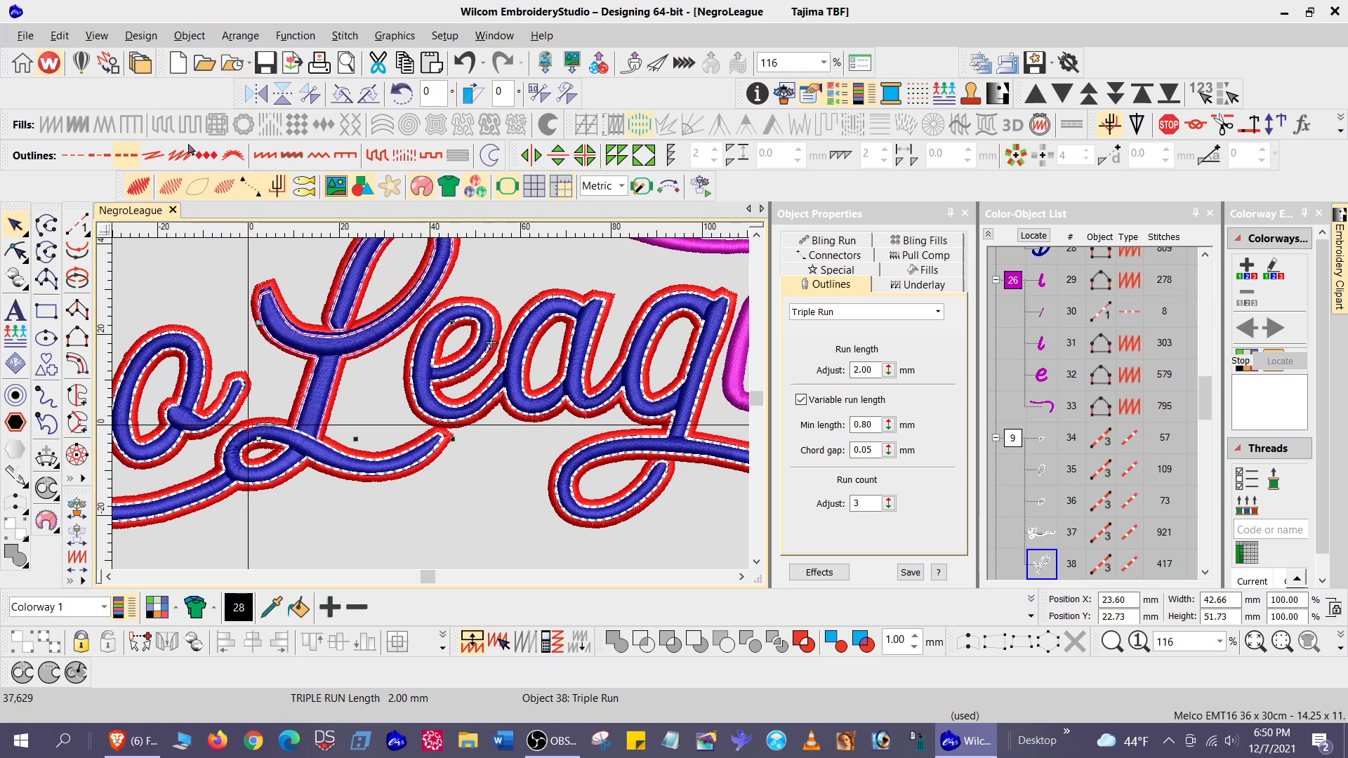
click(513, 412)
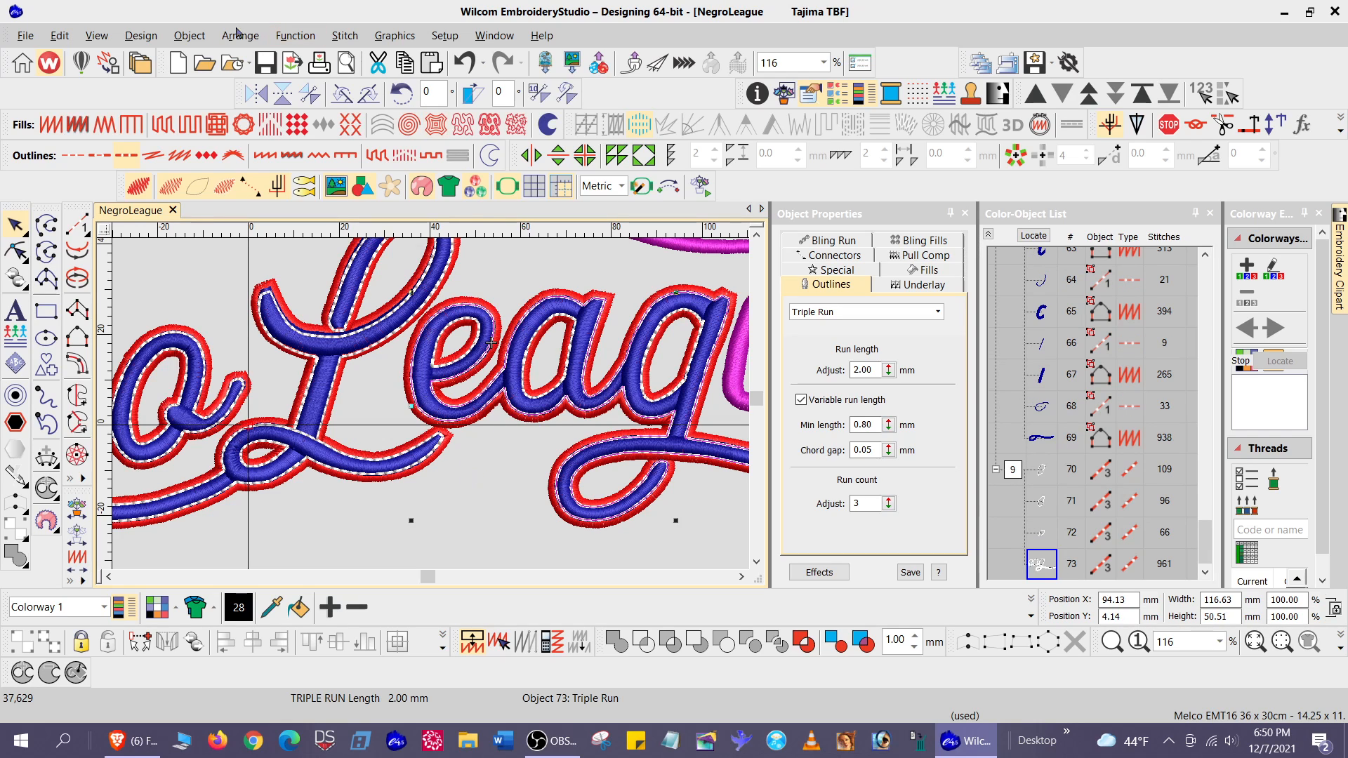
click(188, 39)
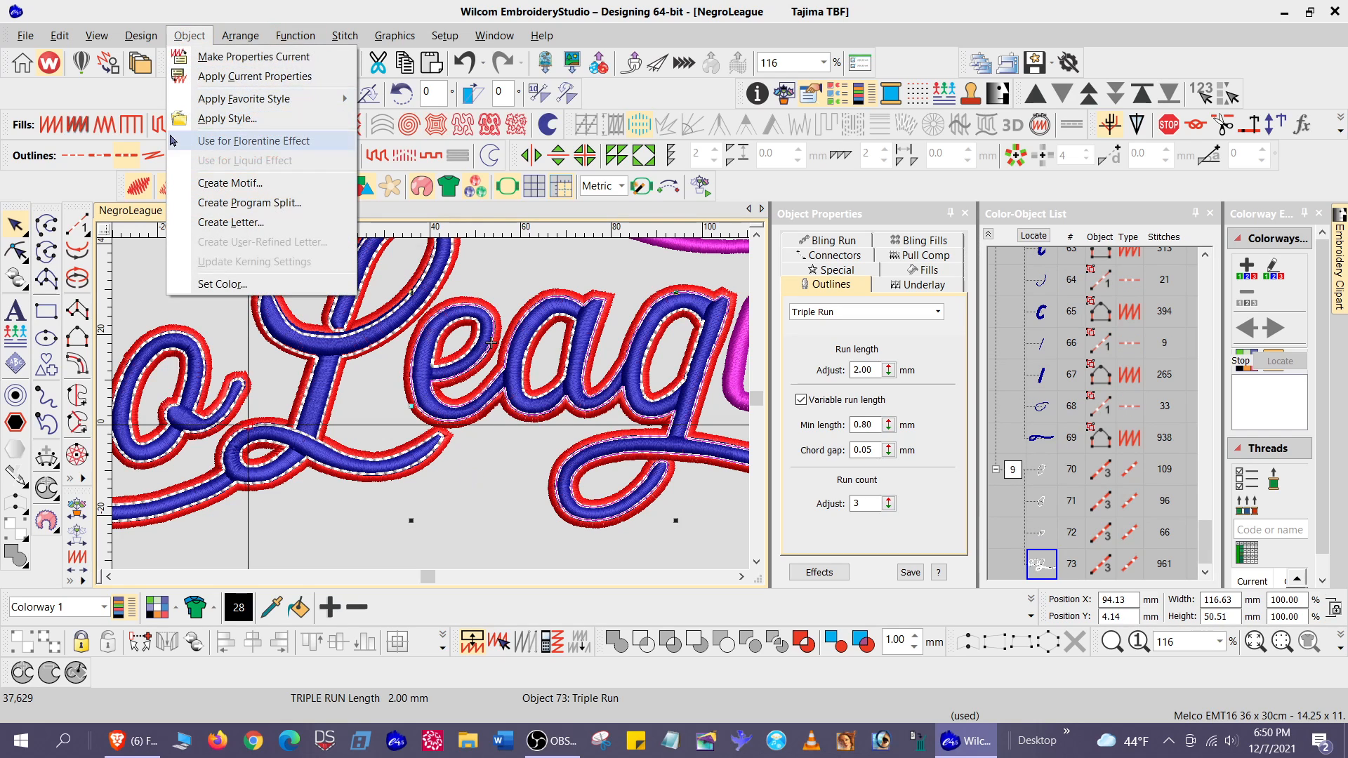
click(242, 80)
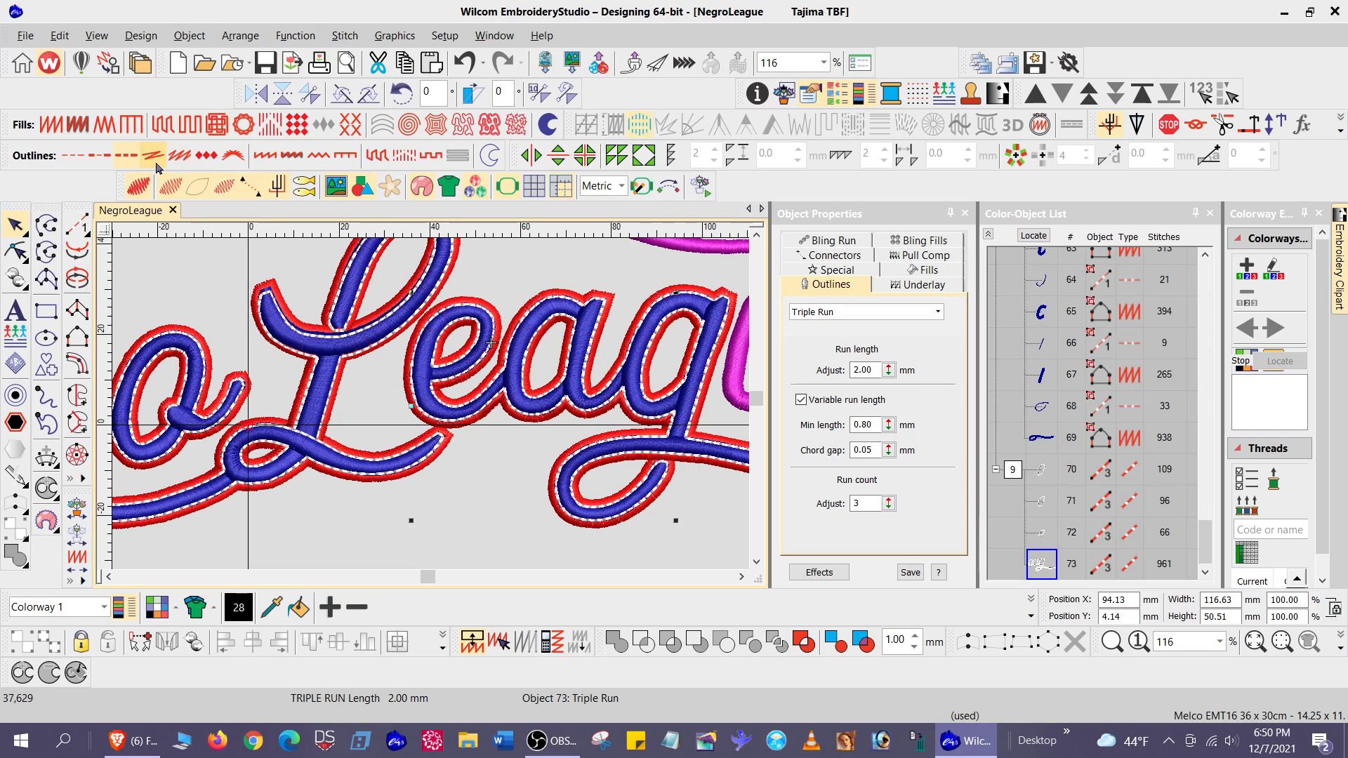